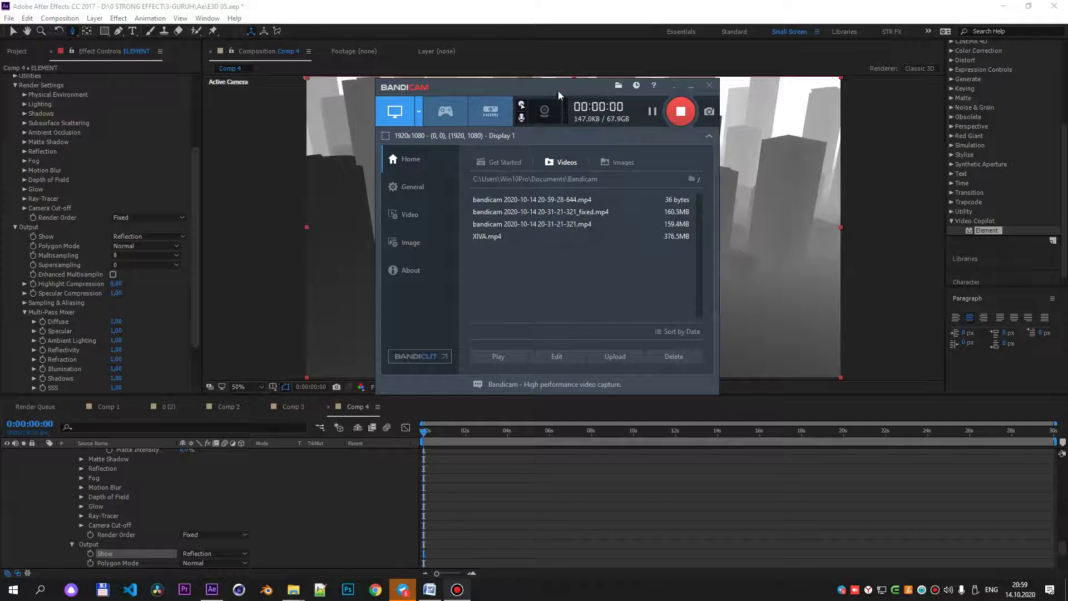
Move the screen recorder aside and set Element's Output to show the Composite pass.
{"action": "left_click_drag", "start_coordinate": [559, 90], "coordinate": [772, 189]}
{"action": "left_click", "coordinate": [702, 5]}
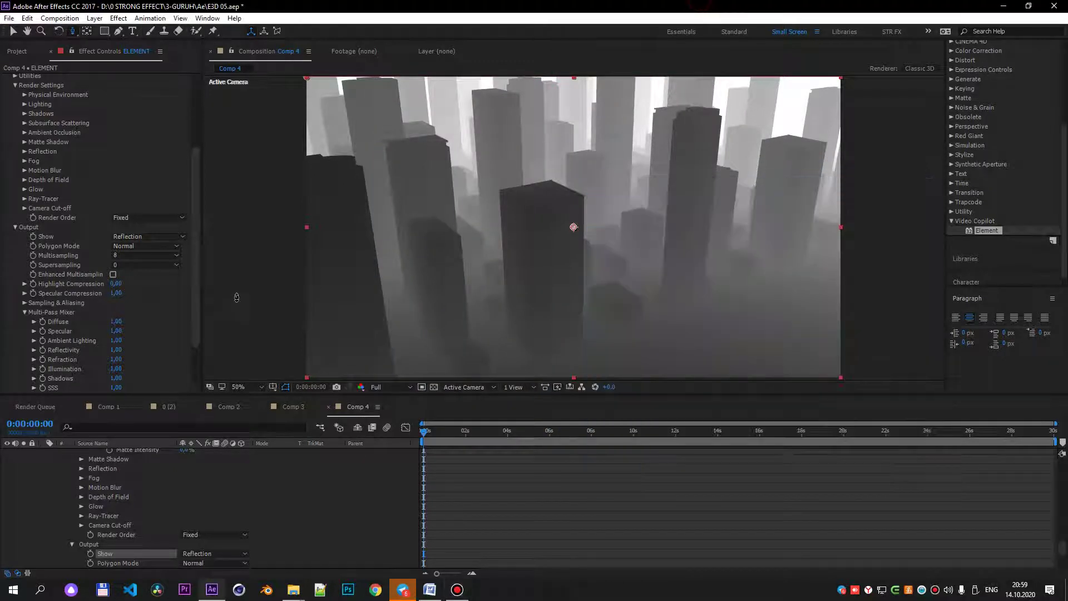
{"action": "left_click", "coordinate": [122, 237]}
{"action": "left_click", "coordinate": [129, 248]}
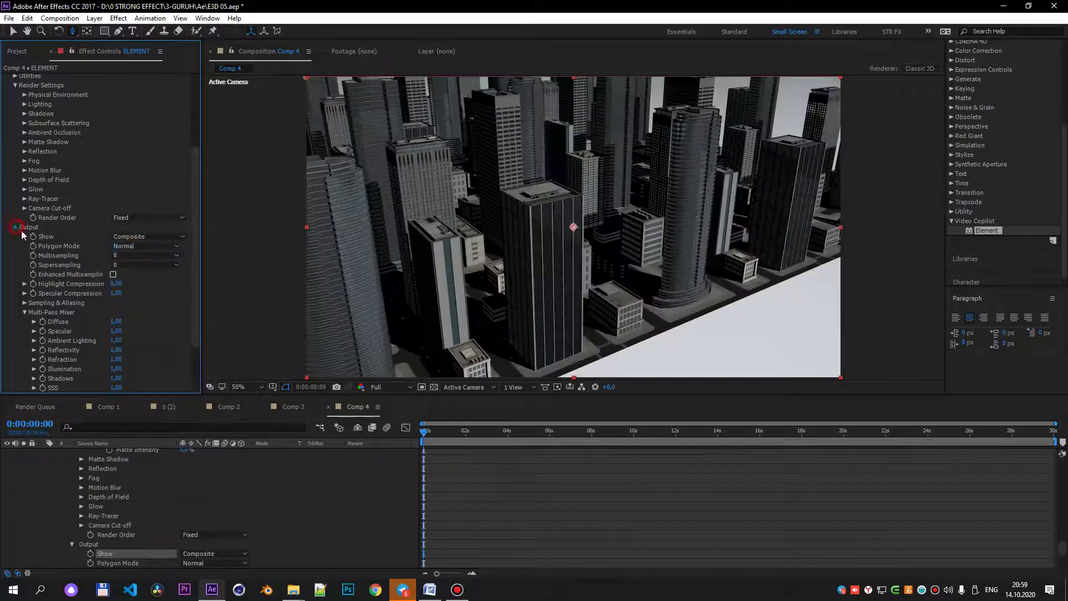
Switch Element's output to the Shadows pass, then to Shading, and expand Ambient Occlusion.
{"action": "left_click", "coordinate": [15, 226]}
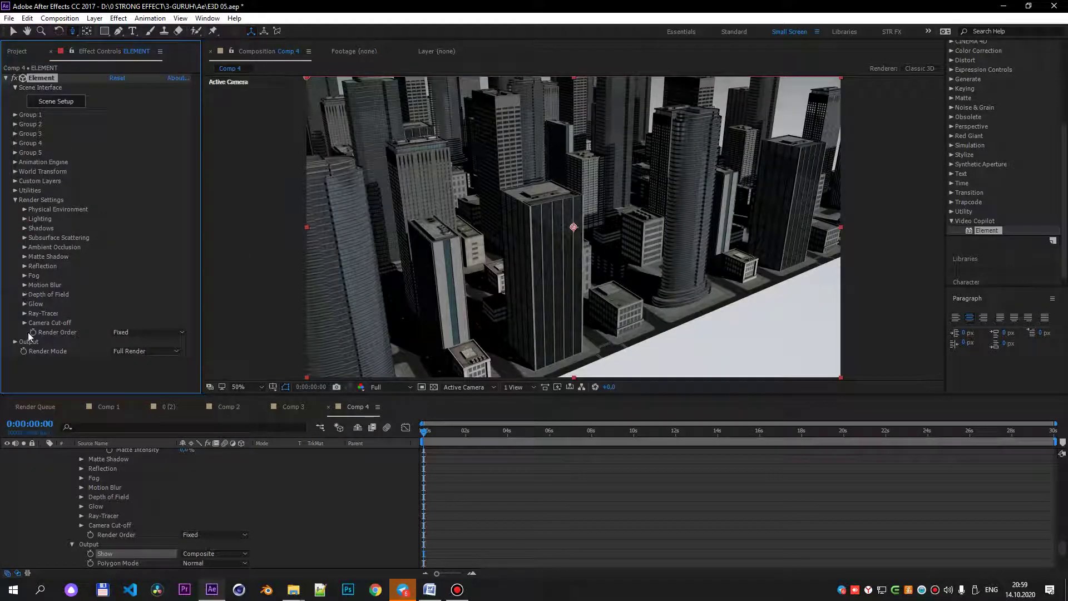
{"action": "left_click", "coordinate": [15, 341]}
{"action": "scroll", "coordinate": [100, 317], "scroll_direction": "down", "scroll_amount": 4}
{"action": "left_click", "coordinate": [147, 236]}
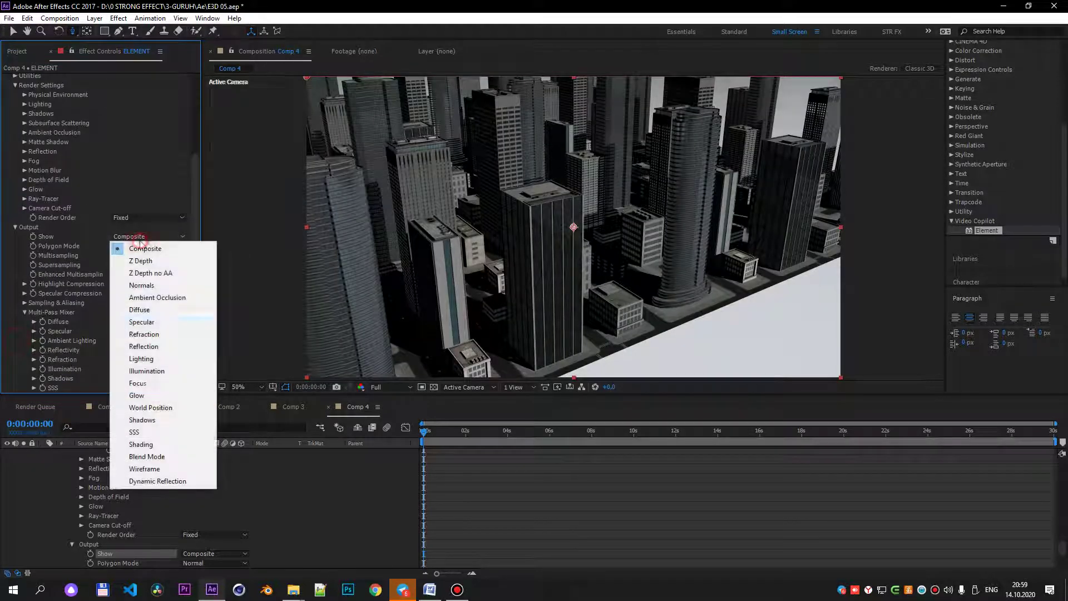
{"action": "left_click", "coordinate": [153, 421]}
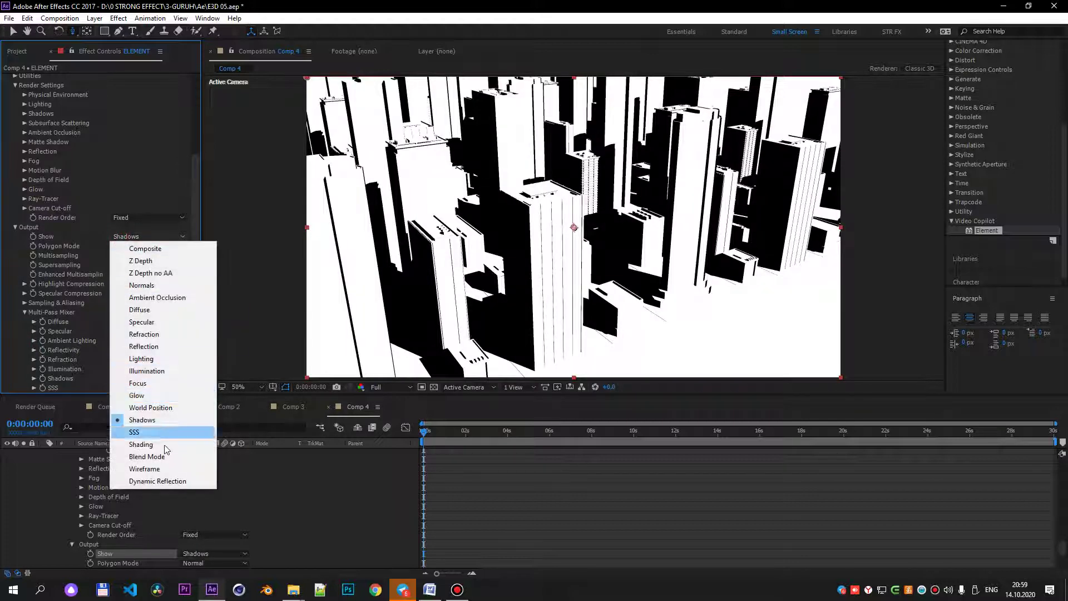
{"action": "left_click", "coordinate": [142, 444]}
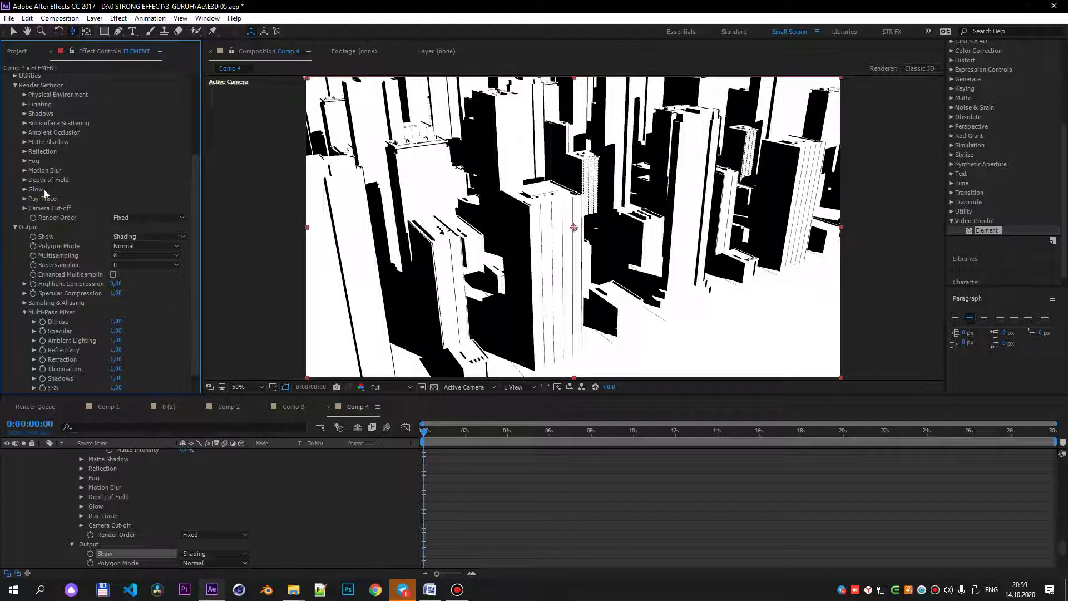
{"action": "left_click", "coordinate": [25, 132]}
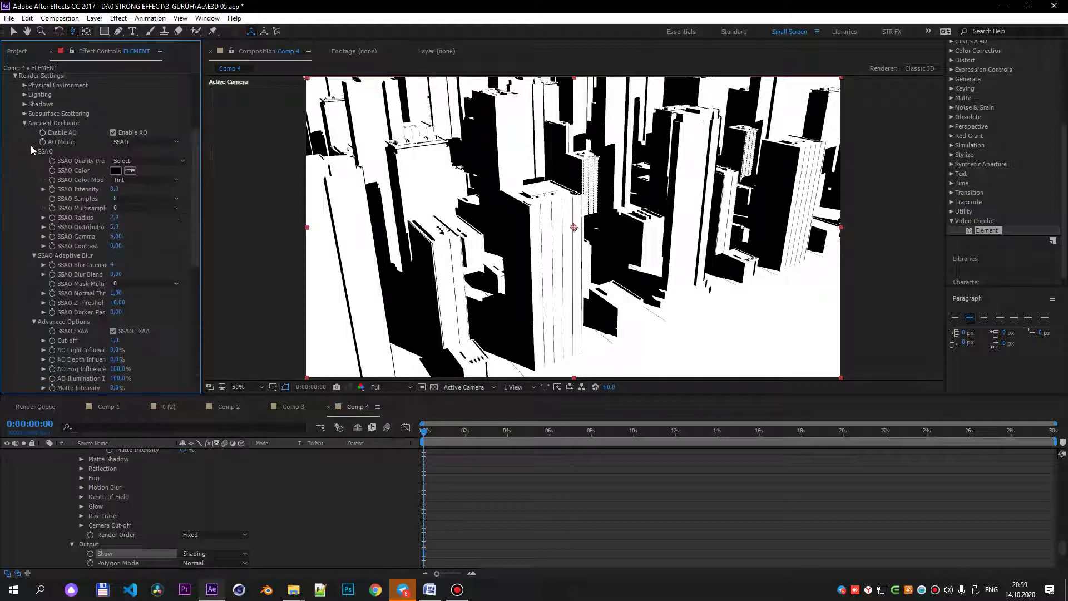
Set SSAO Intensity to 10,0 and collapse the Ambient Occlusion group.
{"action": "left_click_drag", "start_coordinate": [114, 189], "coordinate": [196, 194]}
{"action": "scroll", "coordinate": [108, 215], "scroll_direction": "up", "scroll_amount": 5}
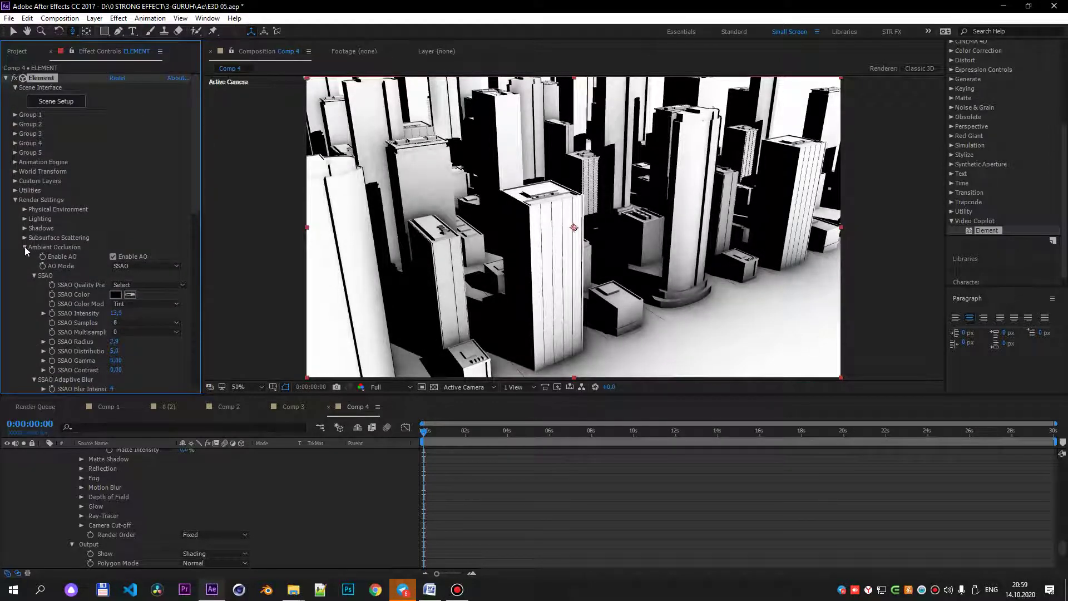
{"action": "left_click", "coordinate": [118, 313]}
{"action": "key", "text": "Return"}
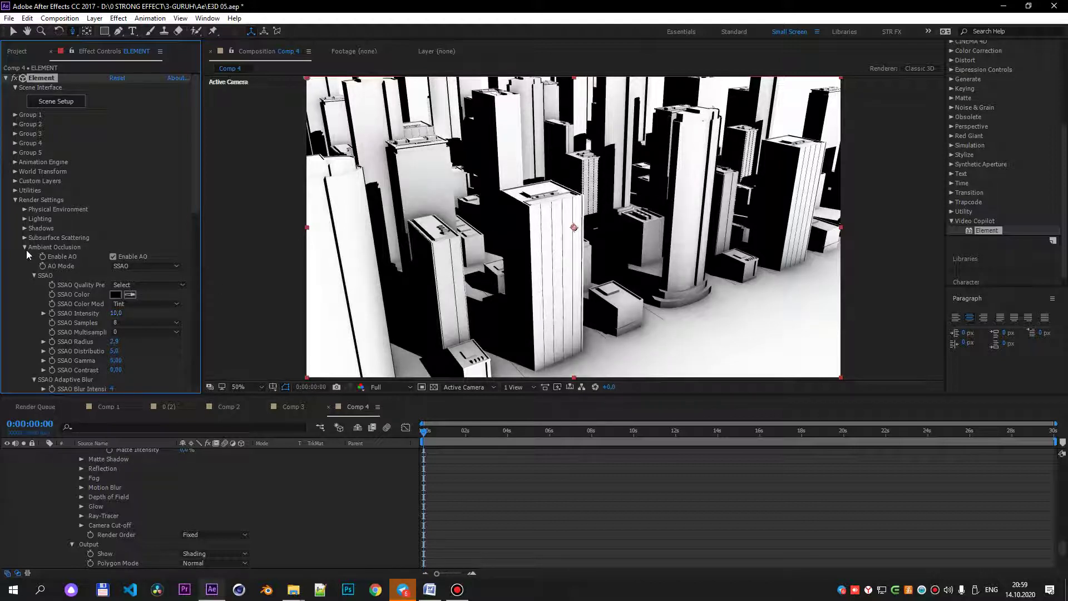
{"action": "left_click", "coordinate": [25, 247]}
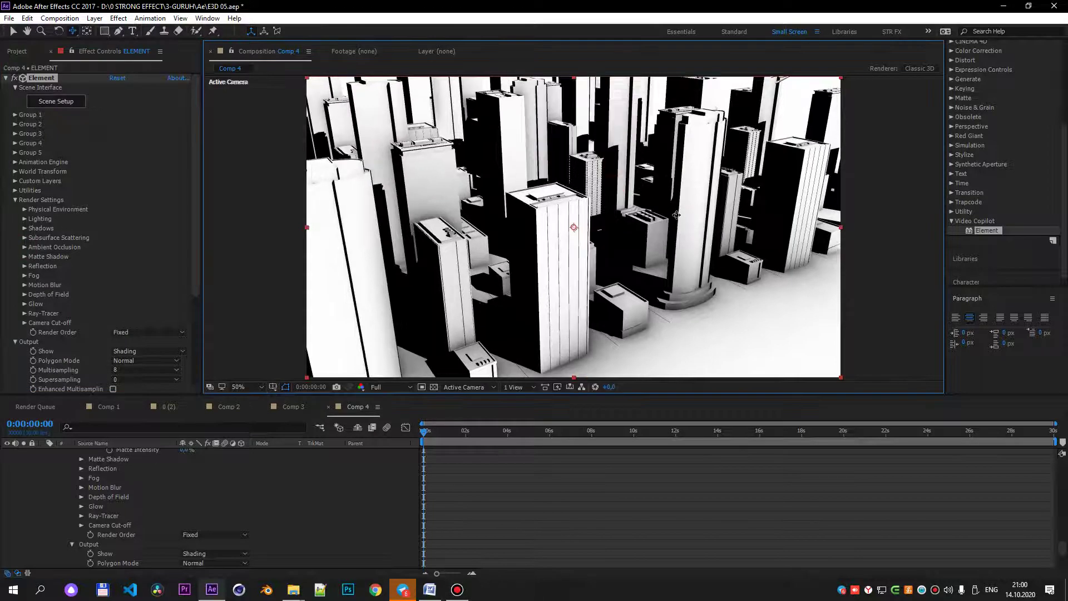
Orbit to a higher, wider city view and toggle Enable AO off and back on.
{"action": "left_click_drag", "start_coordinate": [616, 166], "coordinate": [646, 163]}
{"action": "left_click_drag", "start_coordinate": [659, 245], "coordinate": [660, 263]}
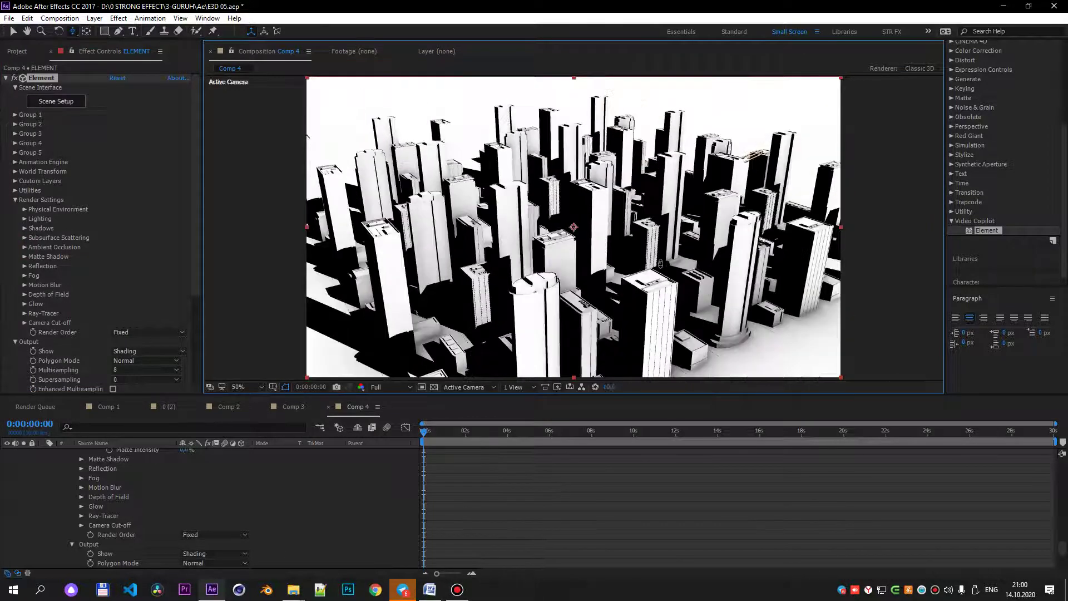
{"action": "left_click", "coordinate": [25, 247]}
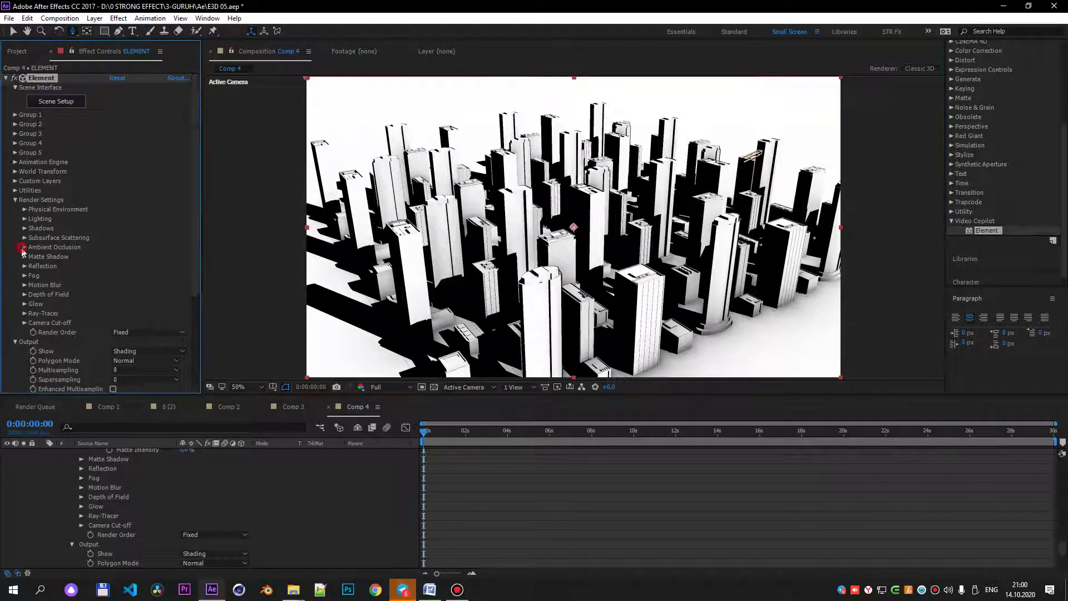
{"action": "scroll", "coordinate": [119, 223], "scroll_direction": "down", "scroll_amount": 4}
{"action": "left_click", "coordinate": [113, 133]}
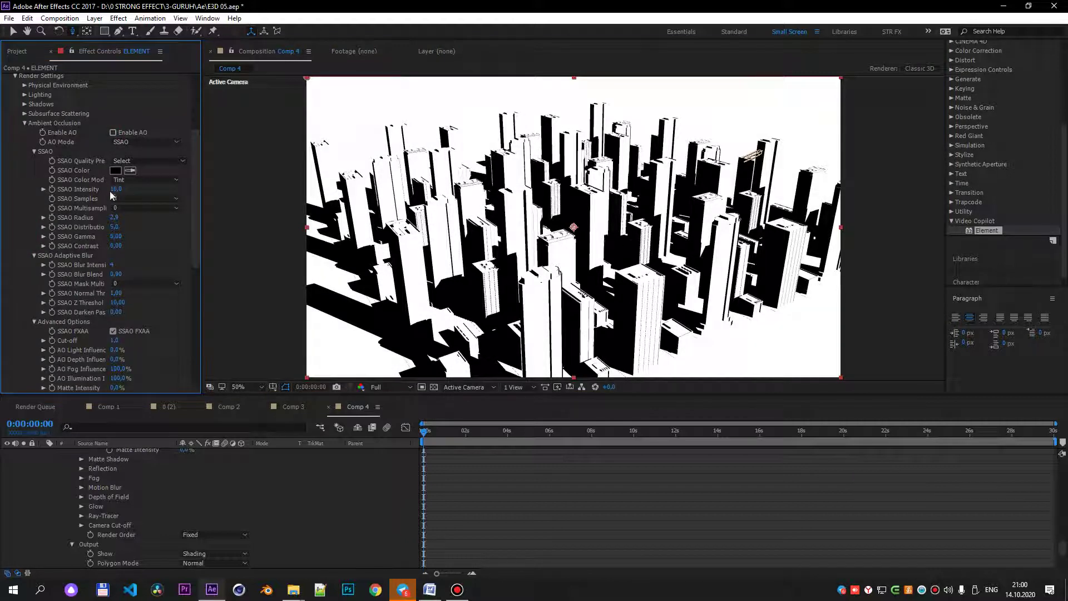
{"action": "left_click", "coordinate": [114, 132]}
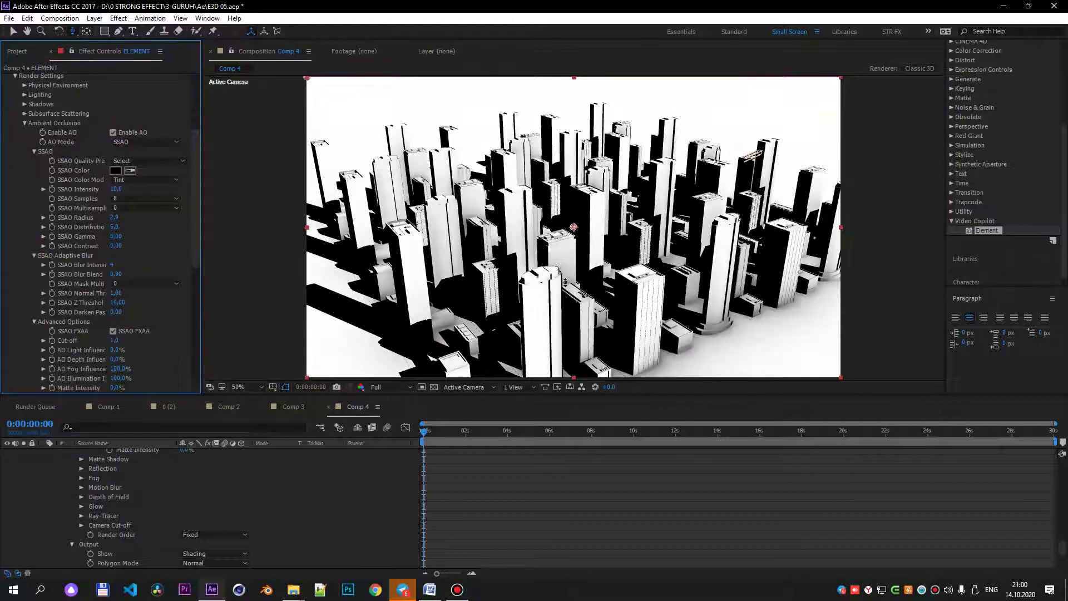
Try SSAO Radius 1,0, settle on 10,0, and orbit the camera closer.
{"action": "left_click", "coordinate": [118, 218]}
{"action": "type", "text": "1"}
{"action": "key", "text": "Return"}
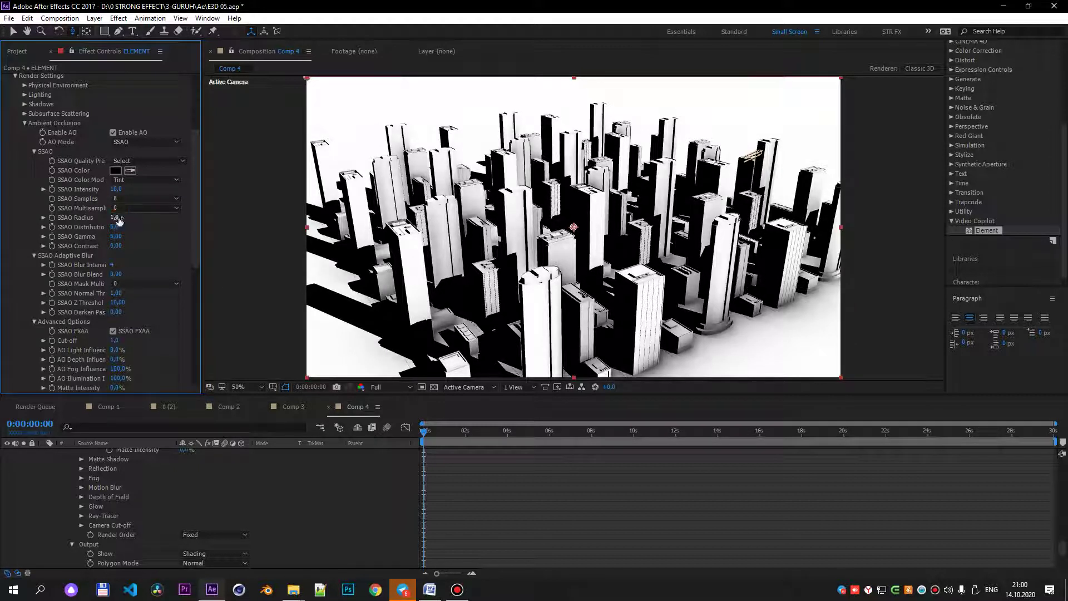
{"action": "left_click", "coordinate": [114, 228]}
{"action": "left_click", "coordinate": [115, 218]}
{"action": "type", "text": "10"}
{"action": "key", "text": "Return"}
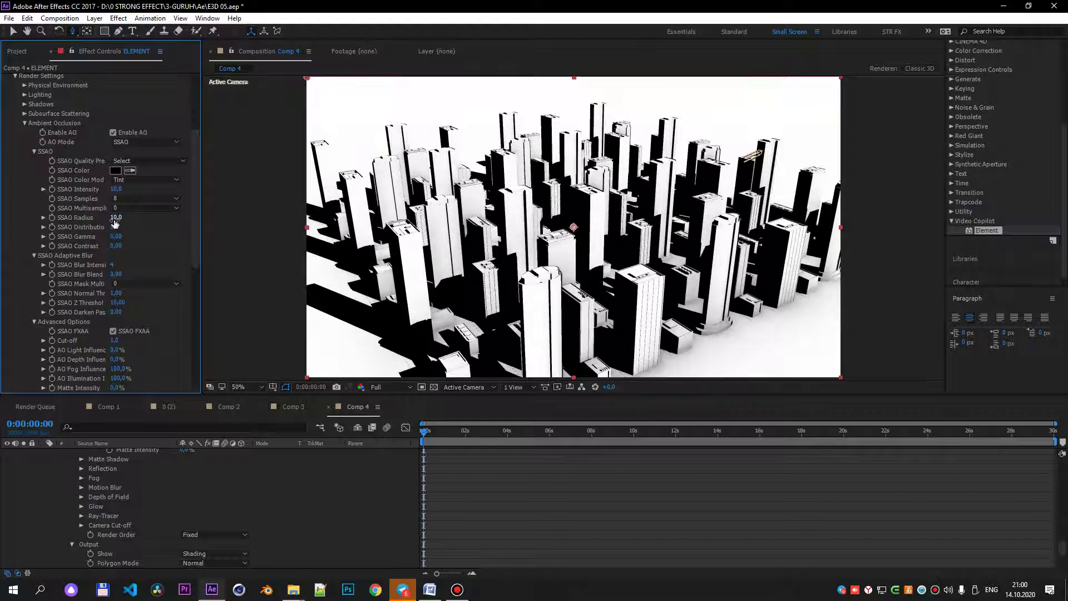
{"action": "left_click_drag", "start_coordinate": [651, 248], "coordinate": [590, 223]}
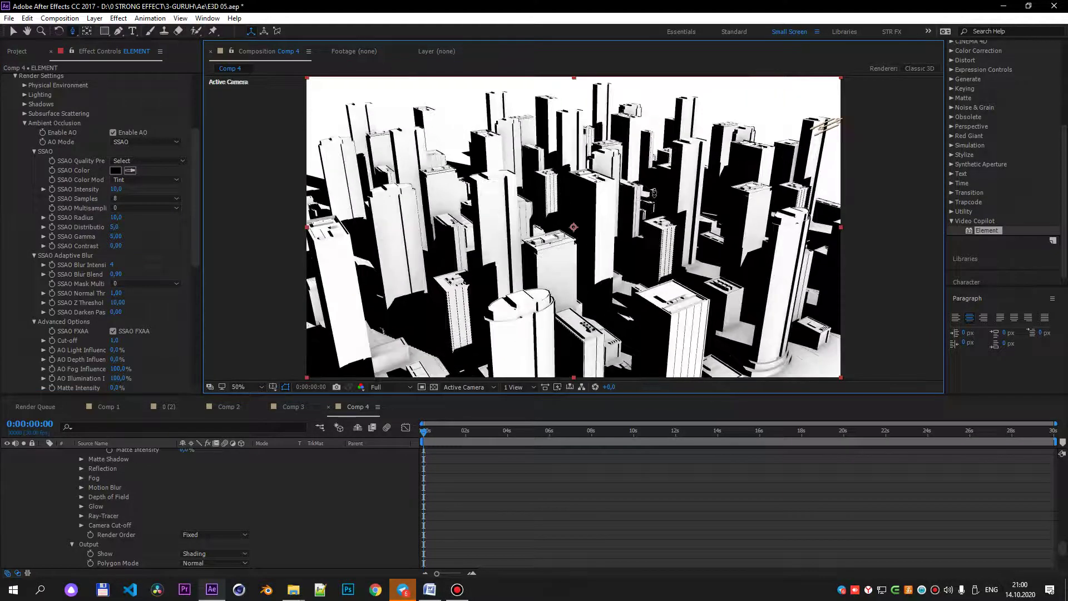
{"action": "left_click", "coordinate": [25, 123]}
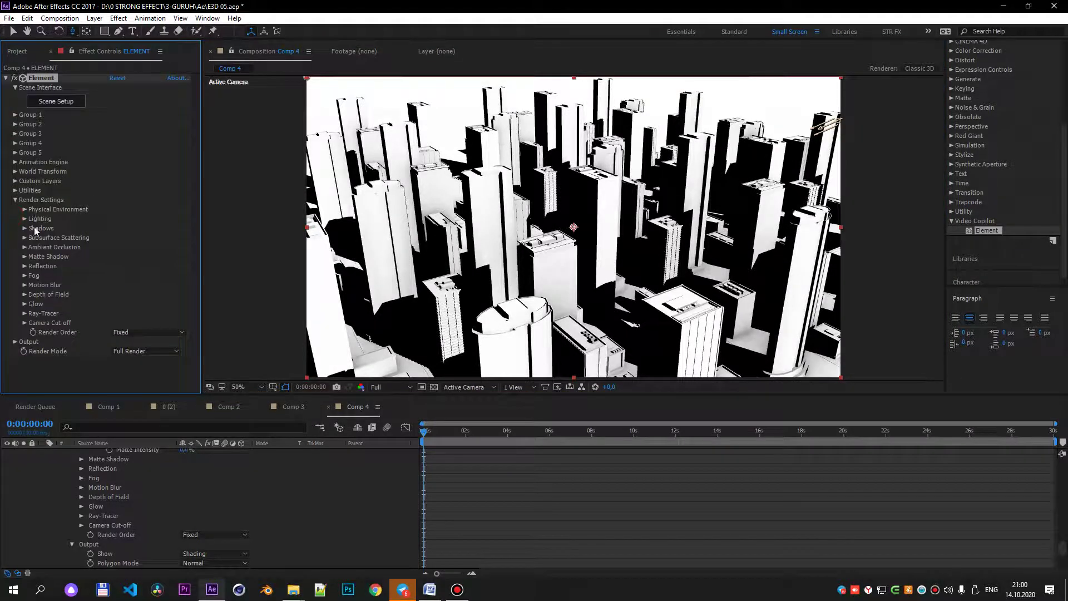
Switch Element's Output display back to the full Composite render.
{"action": "left_click", "coordinate": [15, 341]}
{"action": "scroll", "coordinate": [118, 361], "scroll_direction": "down", "scroll_amount": 3}
{"action": "left_click", "coordinate": [148, 237]}
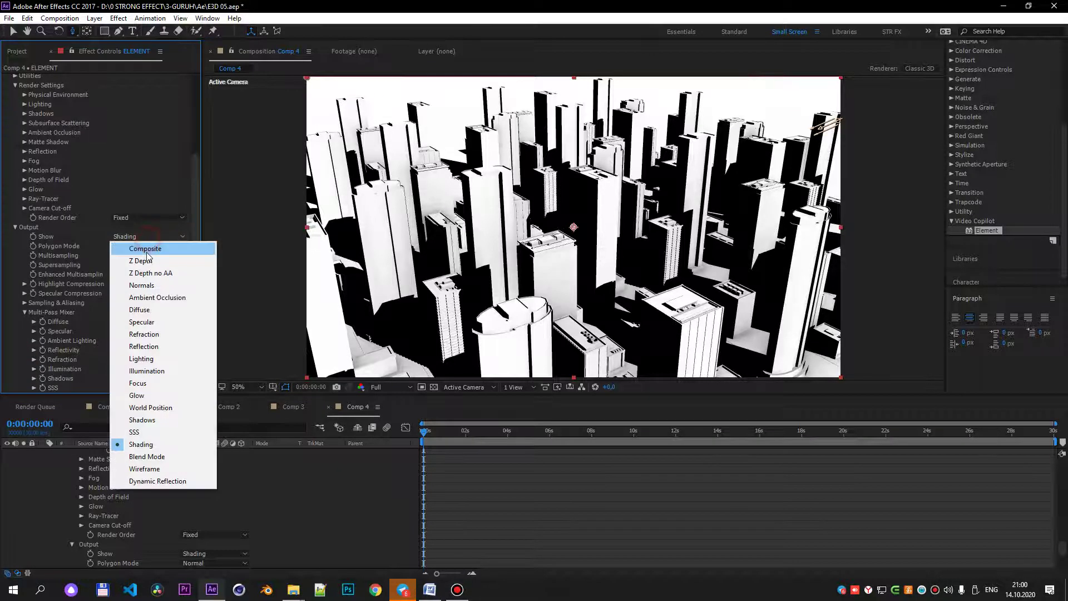
{"action": "left_click", "coordinate": [134, 239]}
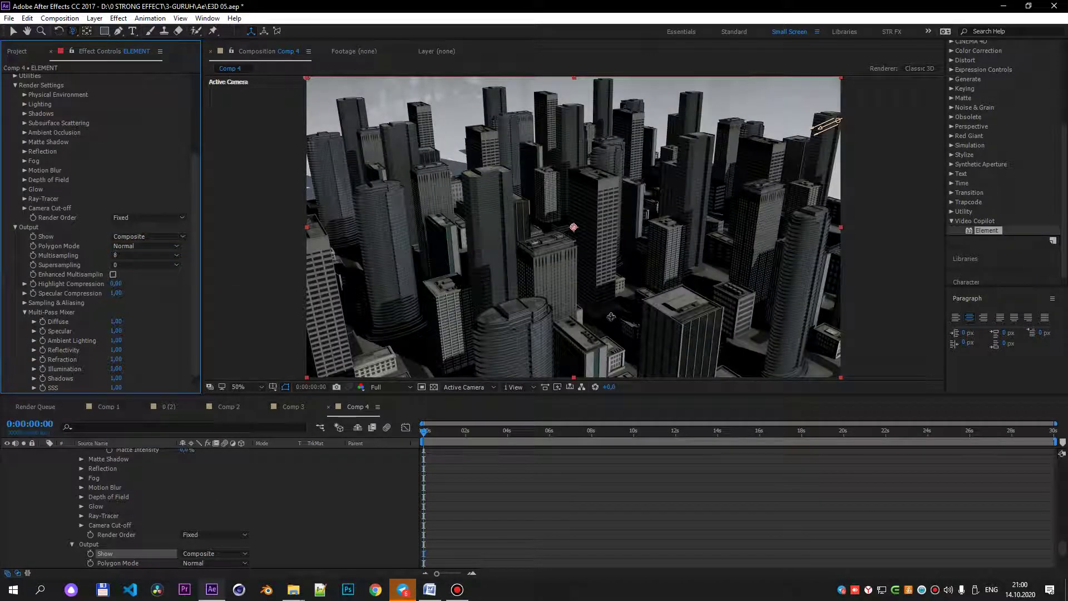
Orbit the camera through the city to a close view of a building wall.
{"action": "left_click_drag", "start_coordinate": [626, 285], "coordinate": [654, 229]}
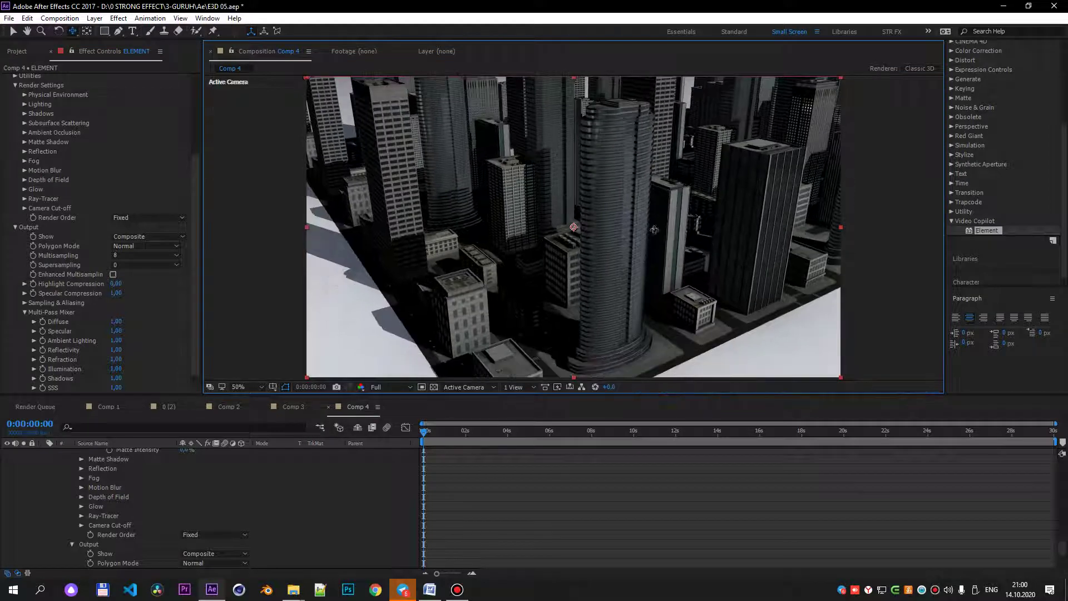
{"action": "left_click_drag", "start_coordinate": [556, 358], "coordinate": [572, 290]}
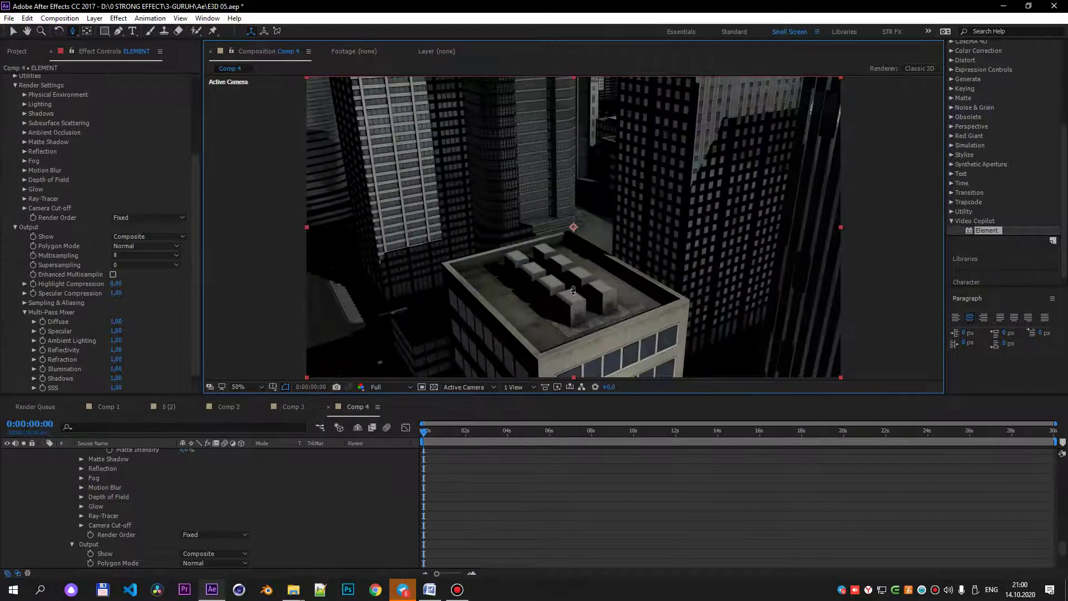
{"action": "left_click_drag", "start_coordinate": [643, 229], "coordinate": [654, 195]}
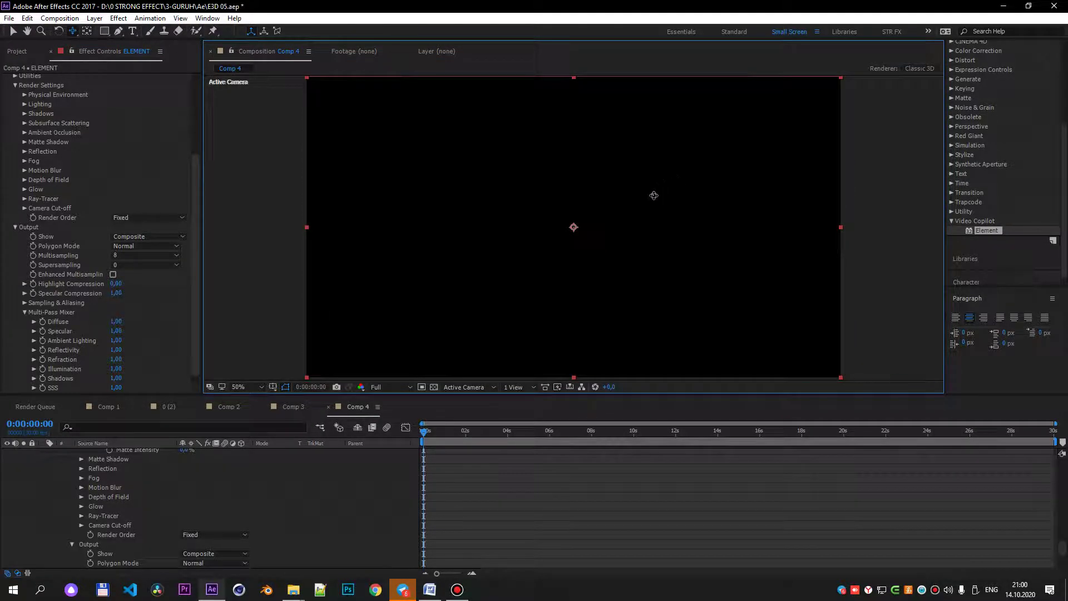
{"action": "mouse_move", "coordinate": [604, 243]}
{"action": "left_mouse_down"}
{"action": "mouse_move", "coordinate": [678, 242]}
{"action": "mouse_move", "coordinate": [687, 253]}
{"action": "left_mouse_up"}
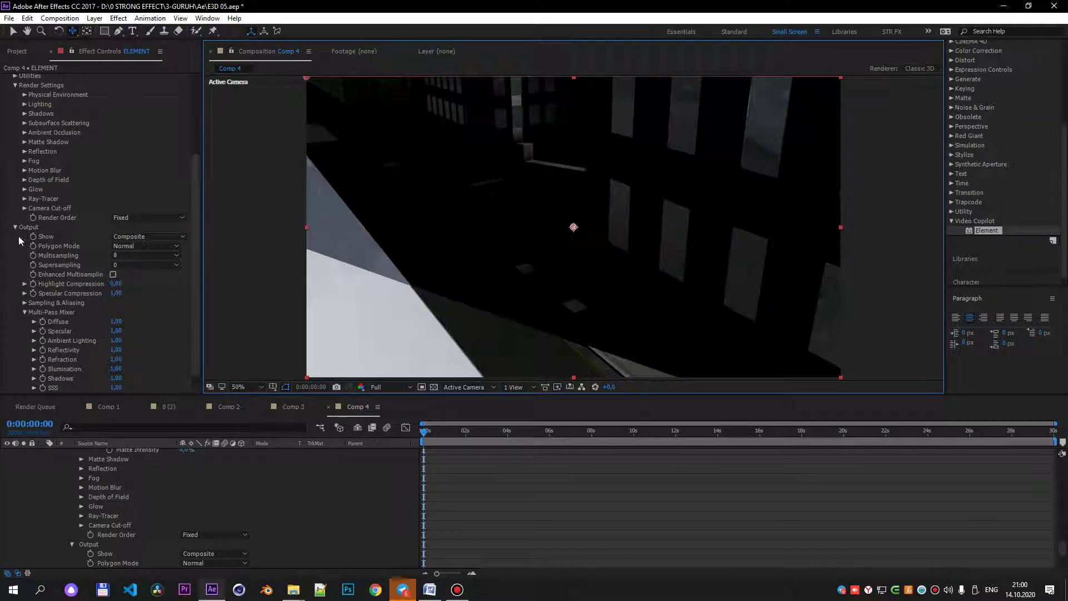
Collapse Multi-Pass Mixer and make a first edit to Light 1's Shadow Darkness.
{"action": "left_click", "coordinate": [25, 312]}
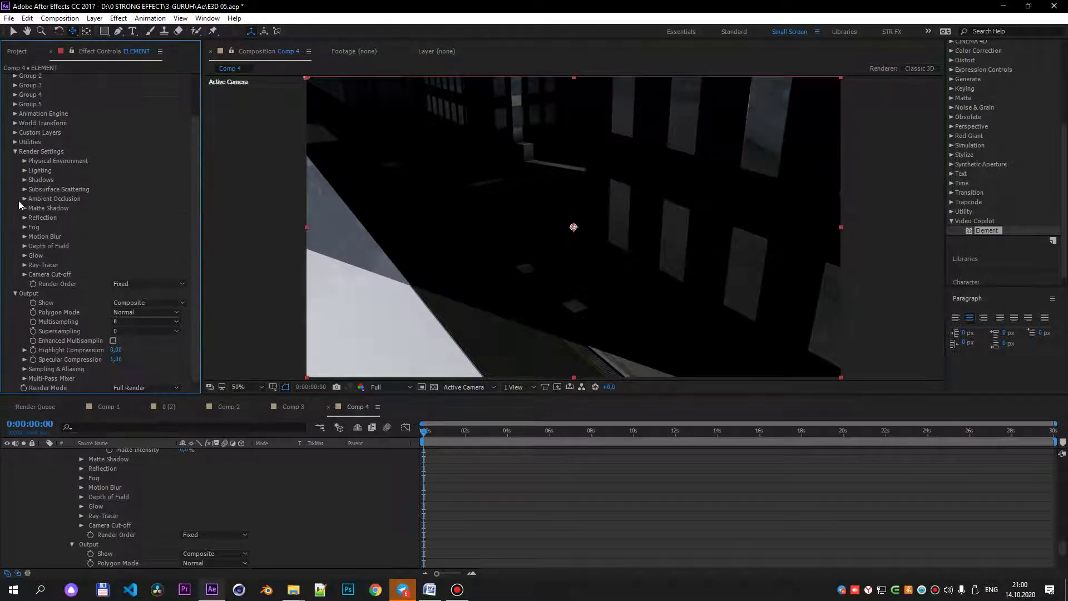
{"action": "scroll", "coordinate": [205, 512], "scroll_direction": "up", "scroll_amount": 5}
{"action": "scroll", "coordinate": [206, 510], "scroll_direction": "up", "scroll_amount": 5}
{"action": "scroll", "coordinate": [204, 510], "scroll_direction": "up", "scroll_amount": 3}
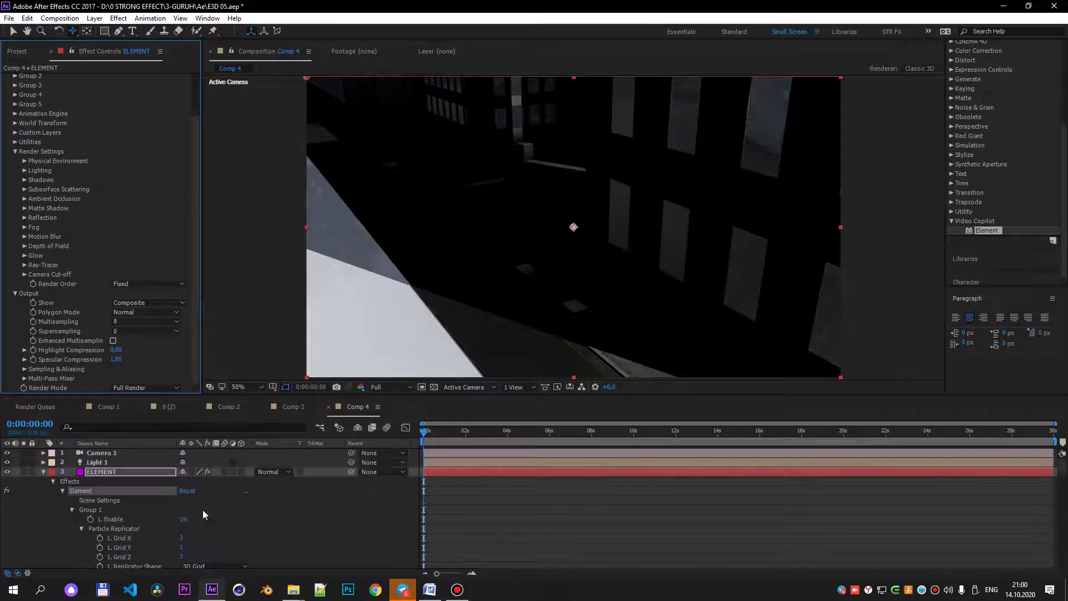
{"action": "left_click", "coordinate": [94, 471]}
{"action": "double_click", "coordinate": [93, 462]}
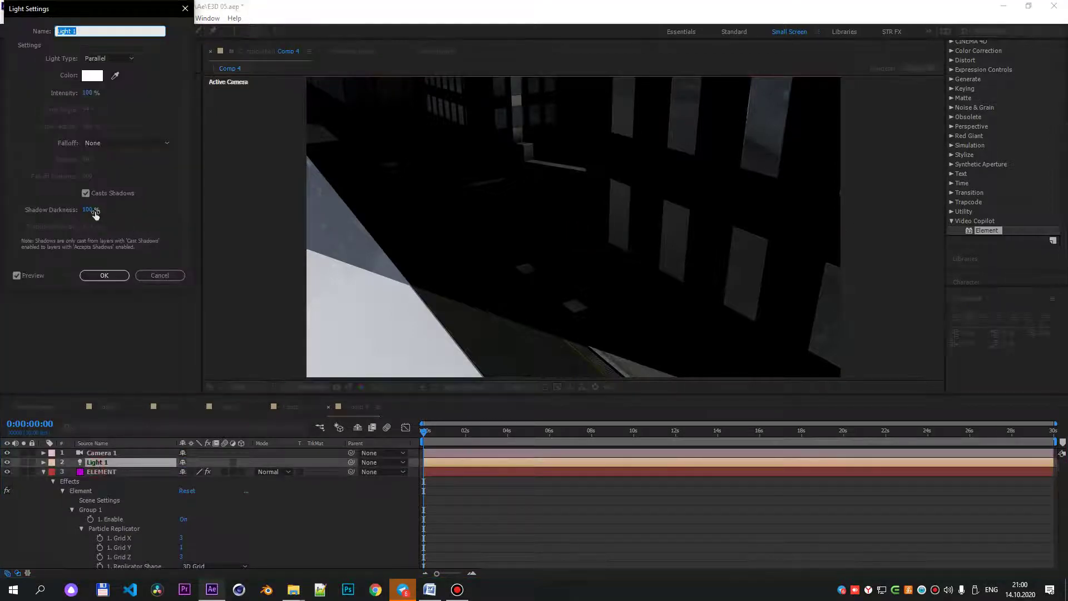
{"action": "left_click", "coordinate": [92, 211]}
{"action": "type", "text": "50"}
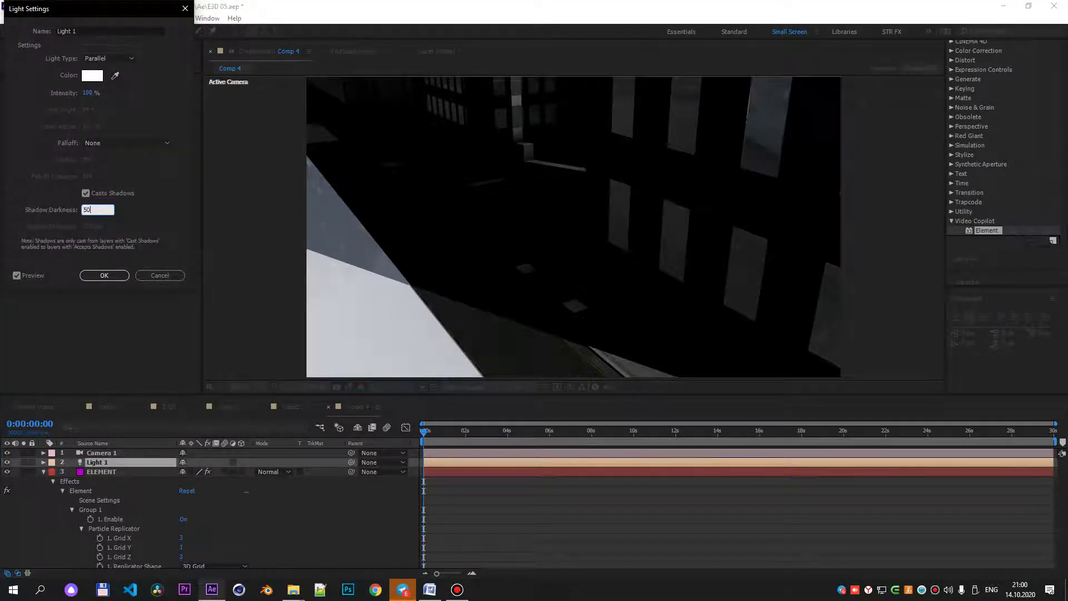
{"action": "key", "text": "Return"}
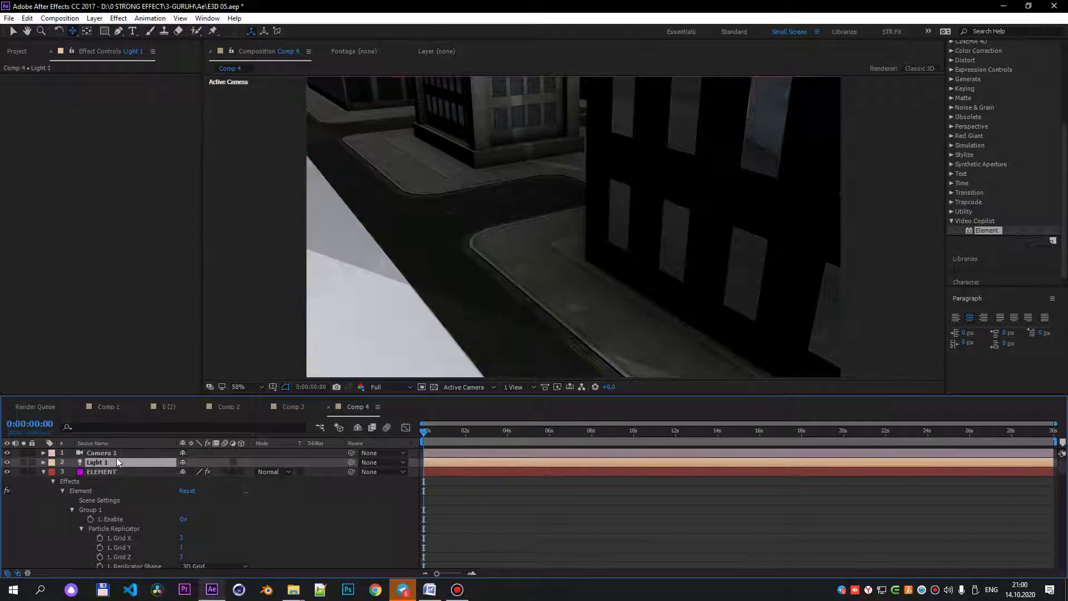
After glancing at the camera settings, raise Light 1's Shadow Darkness from 50% to 75%.
{"action": "double_click", "coordinate": [115, 454]}
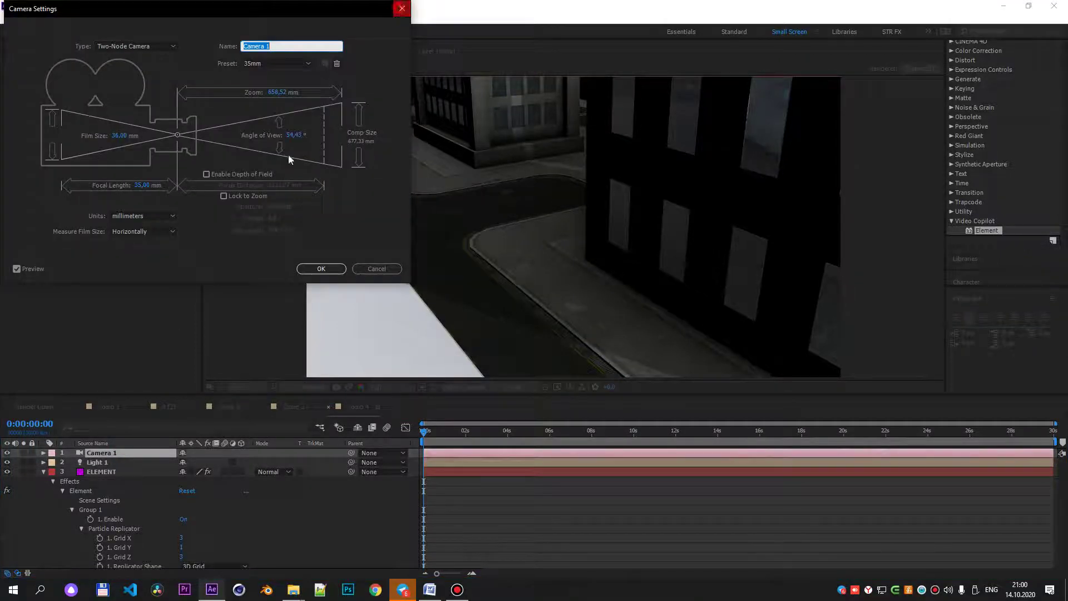
{"action": "left_click", "coordinate": [401, 9]}
{"action": "double_click", "coordinate": [93, 462]}
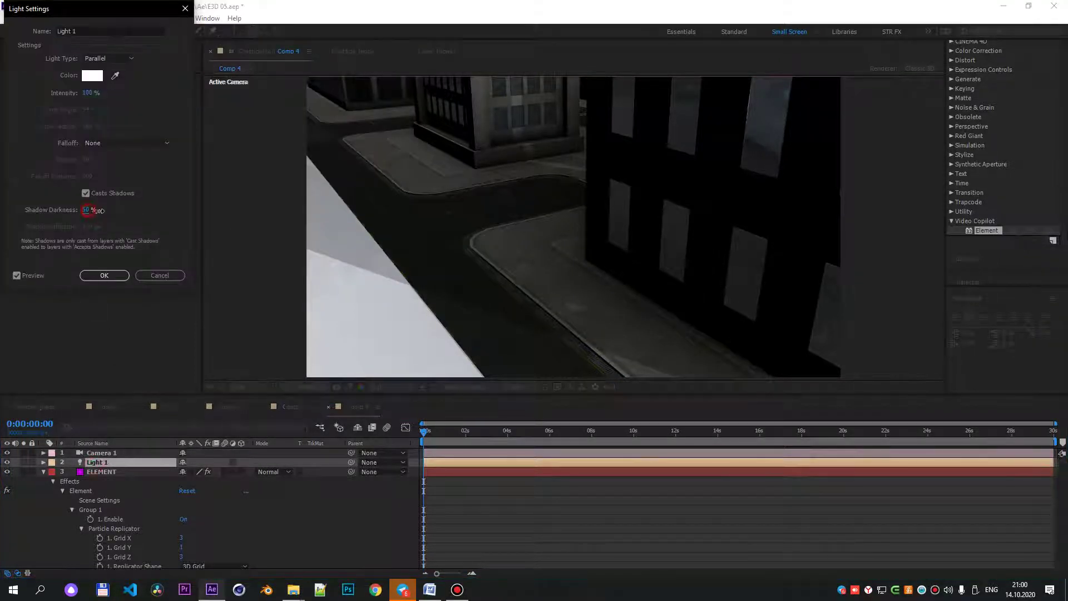
{"action": "left_click_drag", "start_coordinate": [85, 210], "coordinate": [96, 210]}
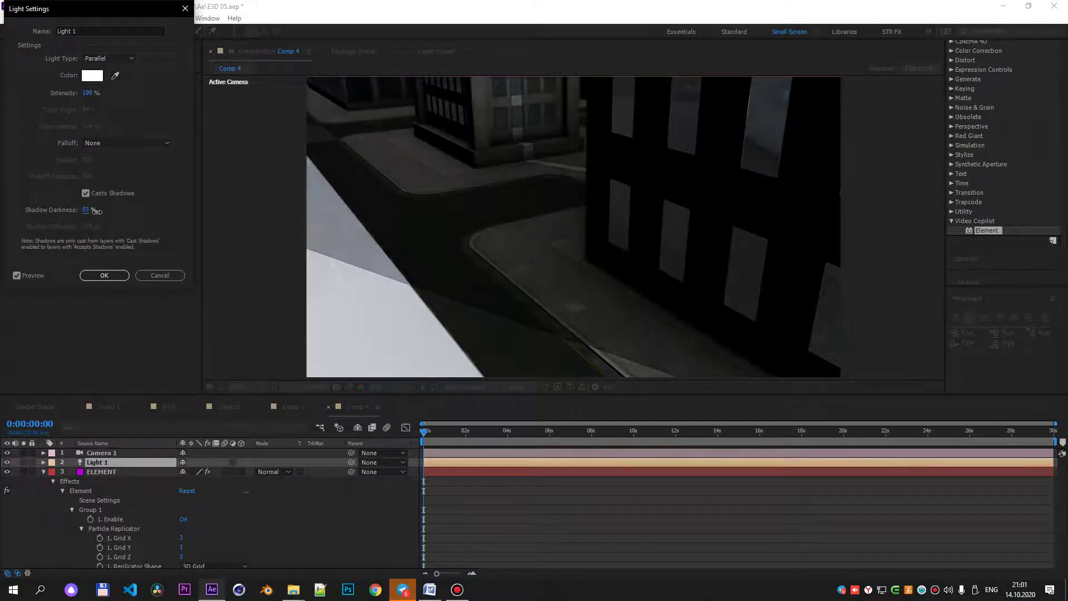
{"action": "left_click", "coordinate": [116, 272]}
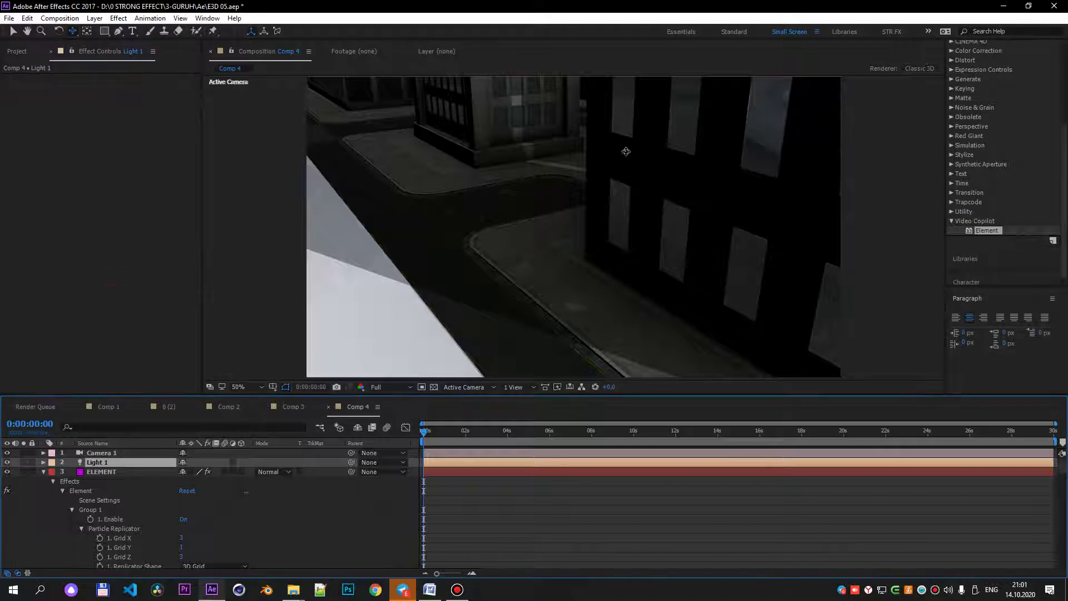
Orbit to a wide view of the whole city, select ELEMENT, and collapse its Output group.
{"action": "mouse_move", "coordinate": [624, 170]}
{"action": "left_mouse_down"}
{"action": "mouse_move", "coordinate": [647, 173]}
{"action": "mouse_move", "coordinate": [612, 245]}
{"action": "left_mouse_up"}
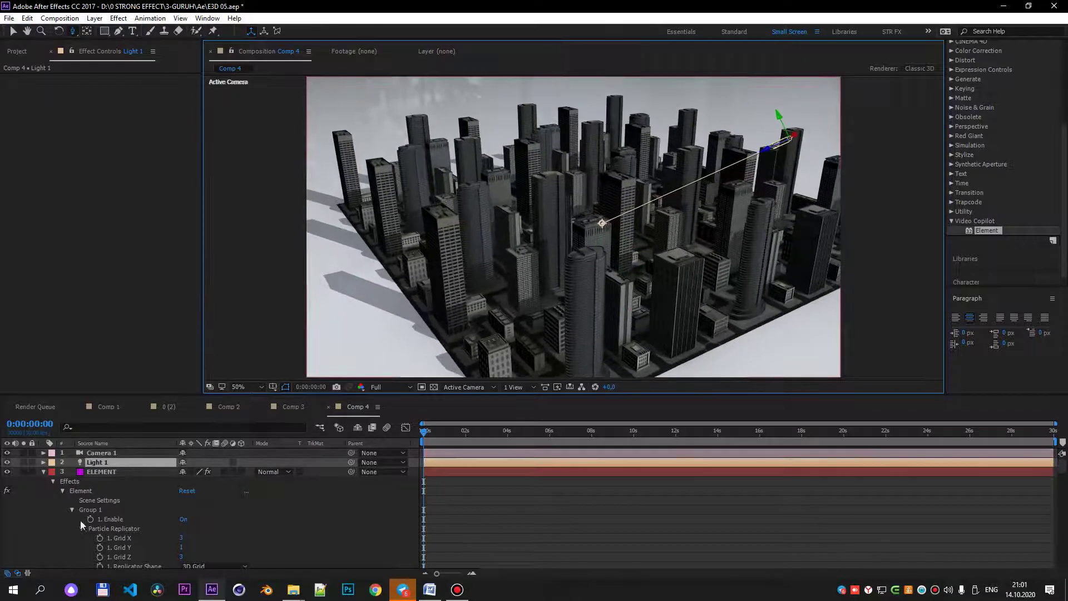
{"action": "left_click", "coordinate": [93, 474]}
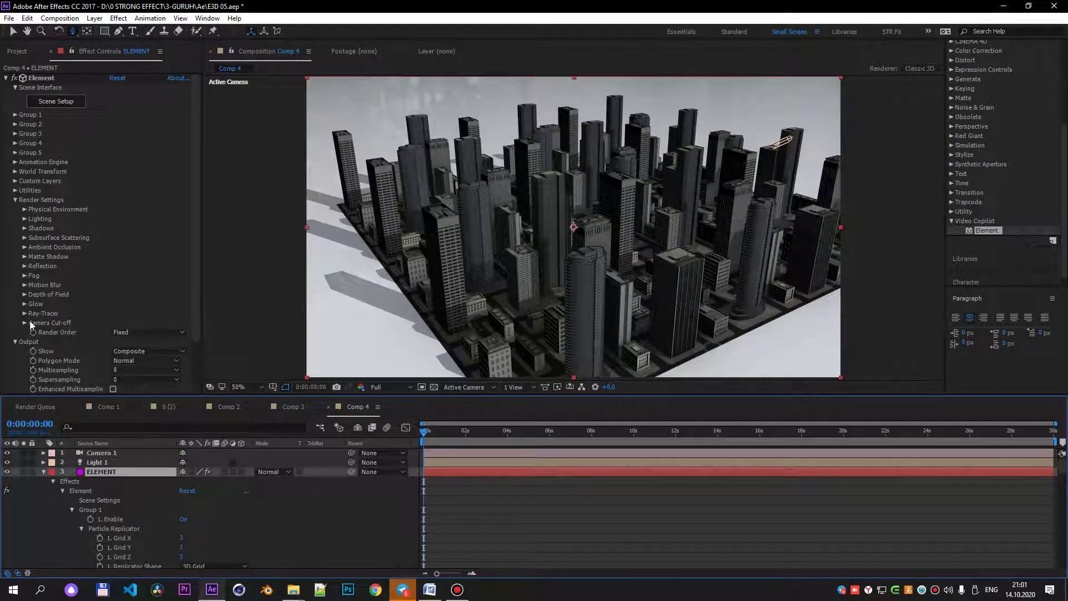
{"action": "left_click", "coordinate": [15, 341]}
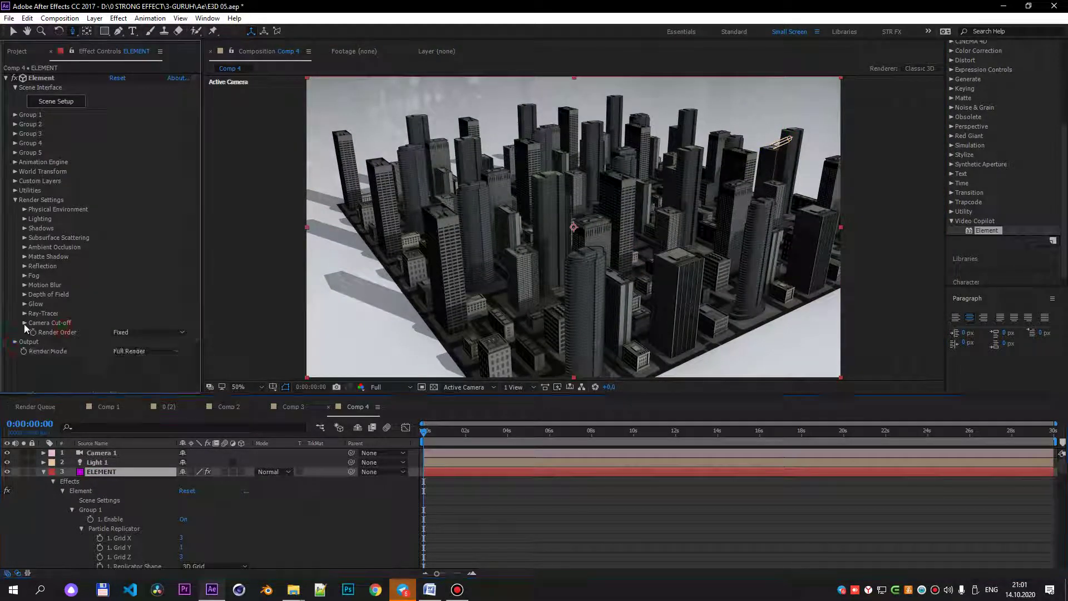
In Comp 3, hide Camera 2 so Camera 1 renders, select ELEMENT, and reveal Camera Cut-off.
{"action": "left_click", "coordinate": [286, 410]}
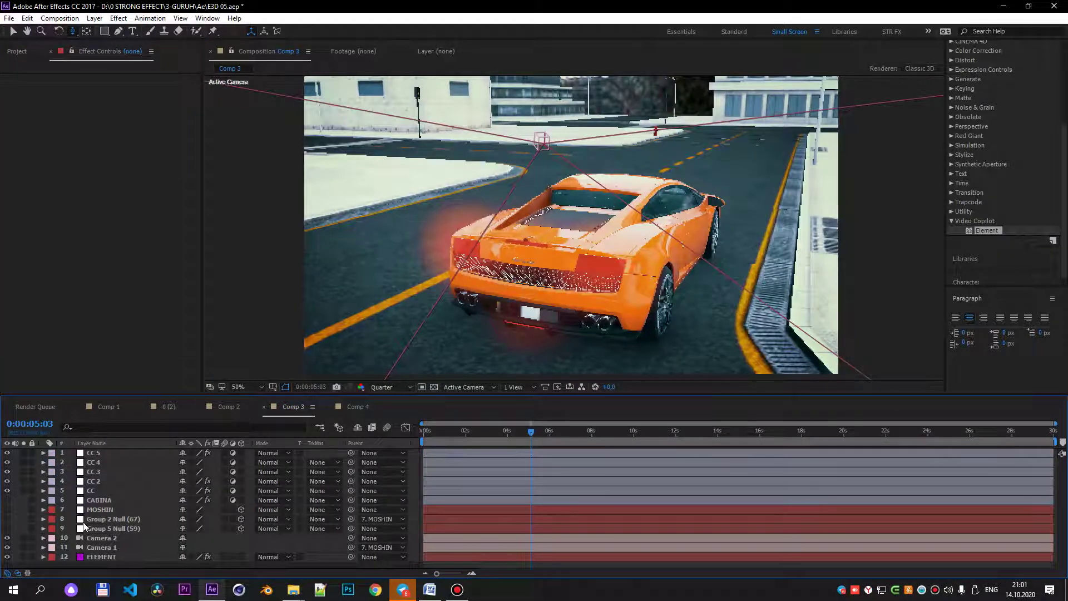
{"action": "left_click", "coordinate": [7, 538]}
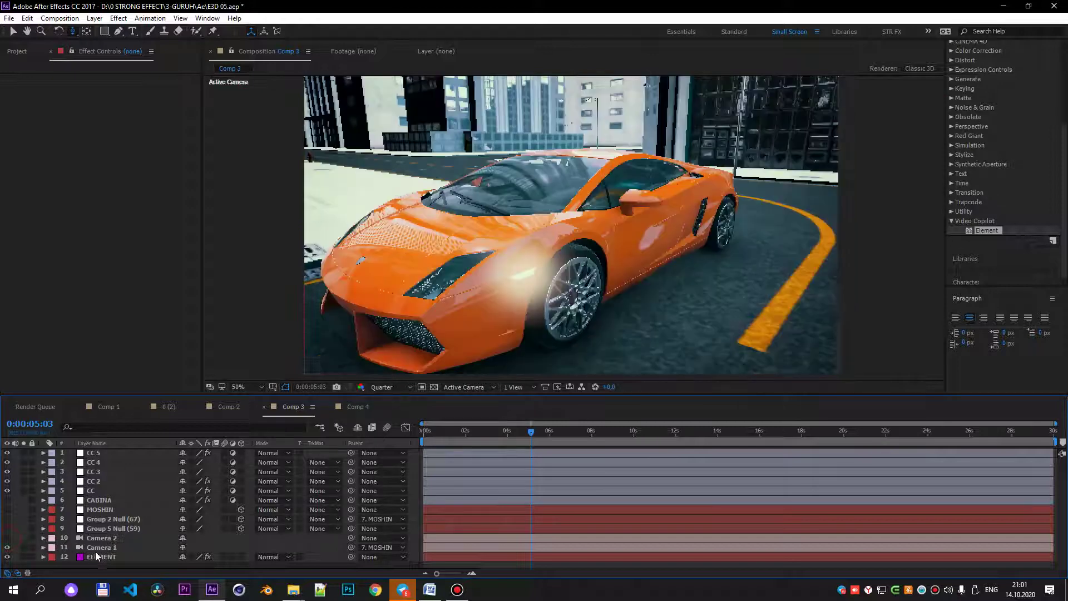
{"action": "left_click", "coordinate": [96, 548]}
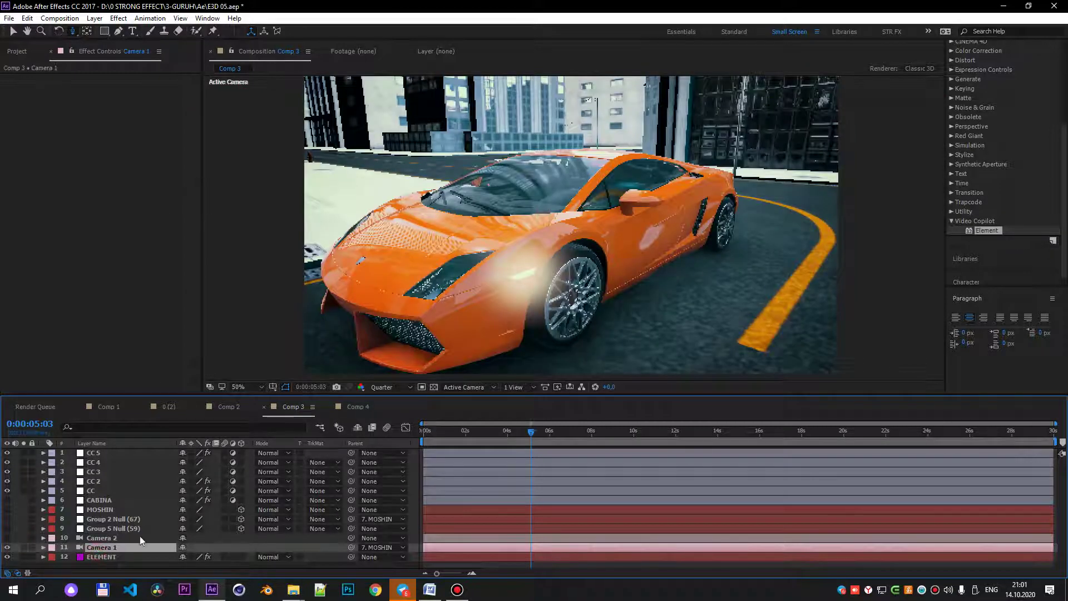
{"action": "left_click", "coordinate": [106, 556]}
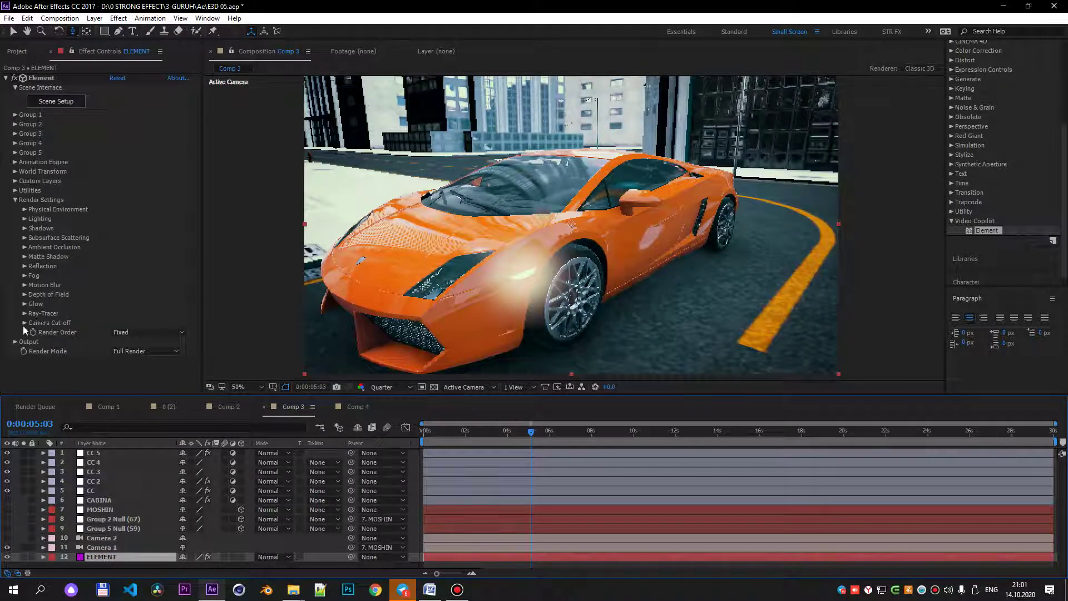
{"action": "left_click", "coordinate": [24, 323]}
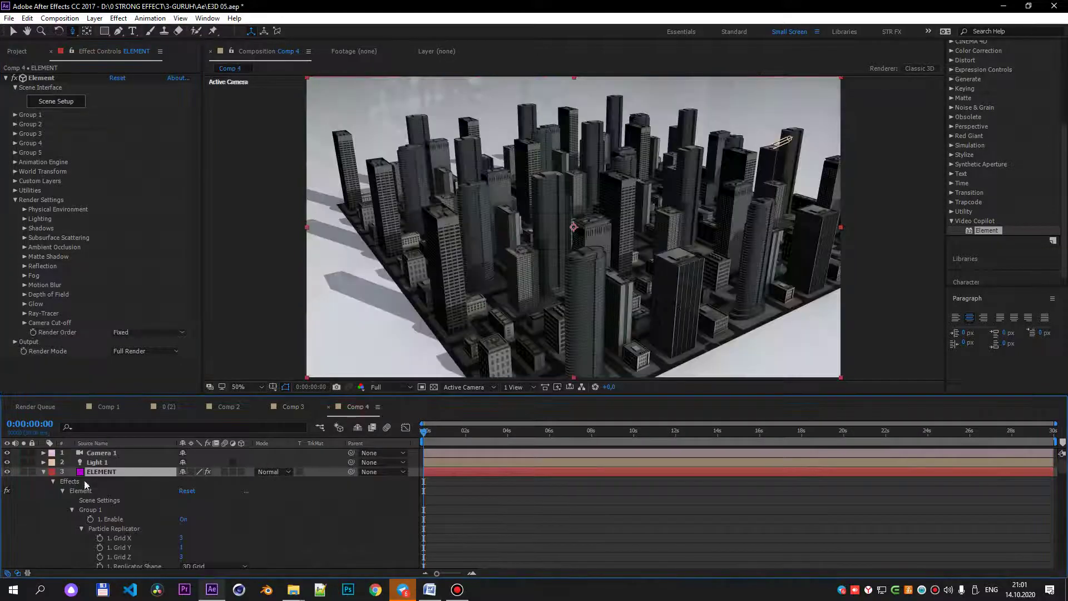
Set Camera Near Plane to 490,0 and Camera Far Plane to about 1510,0.
{"action": "left_click", "coordinate": [24, 323]}
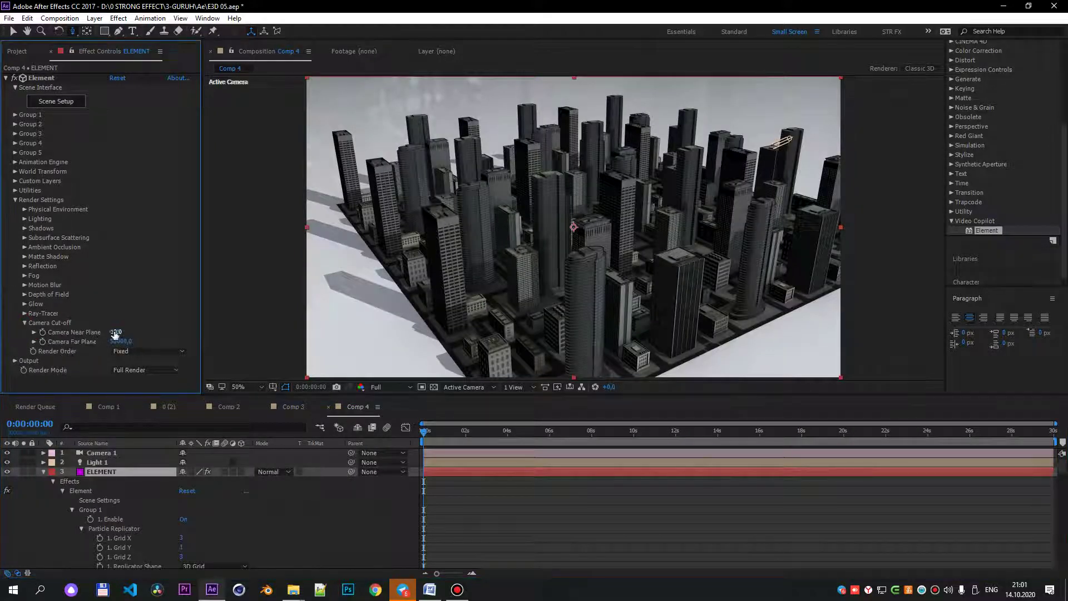
{"action": "mouse_move", "coordinate": [115, 333]}
{"action": "left_mouse_down"}
{"action": "mouse_move", "coordinate": [226, 325]}
{"action": "mouse_move", "coordinate": [140, 333]}
{"action": "left_mouse_up"}
{"action": "type", "text": "500"}
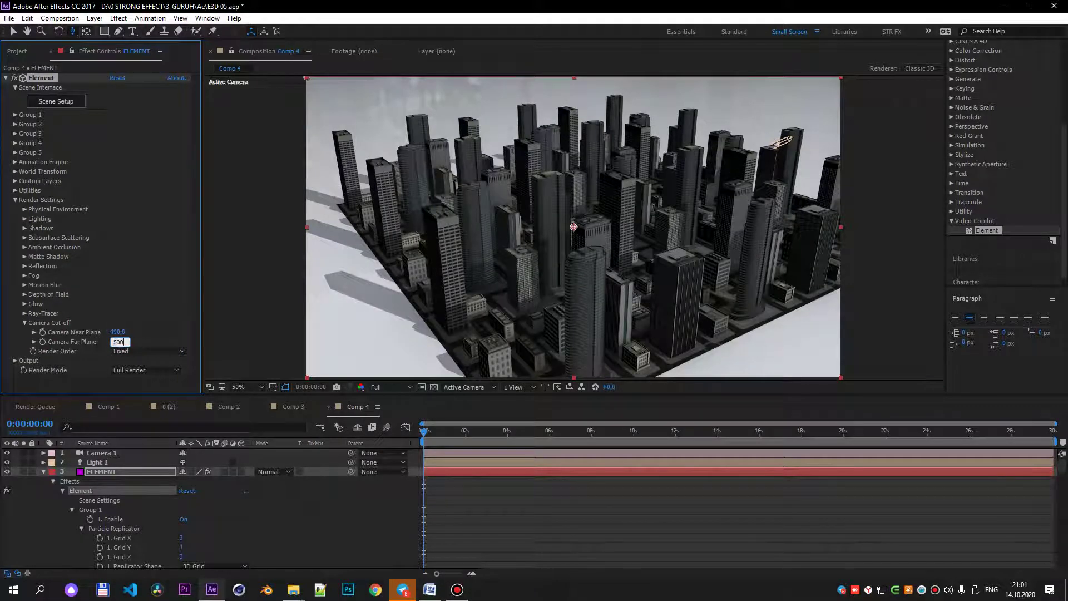
{"action": "key", "text": "Return"}
{"action": "mouse_move", "coordinate": [136, 339]}
{"action": "left_mouse_down"}
{"action": "mouse_move", "coordinate": [226, 316]}
{"action": "mouse_move", "coordinate": [223, 301]}
{"action": "mouse_move", "coordinate": [137, 327]}
{"action": "mouse_move", "coordinate": [187, 318]}
{"action": "mouse_move", "coordinate": [167, 333]}
{"action": "left_mouse_up"}
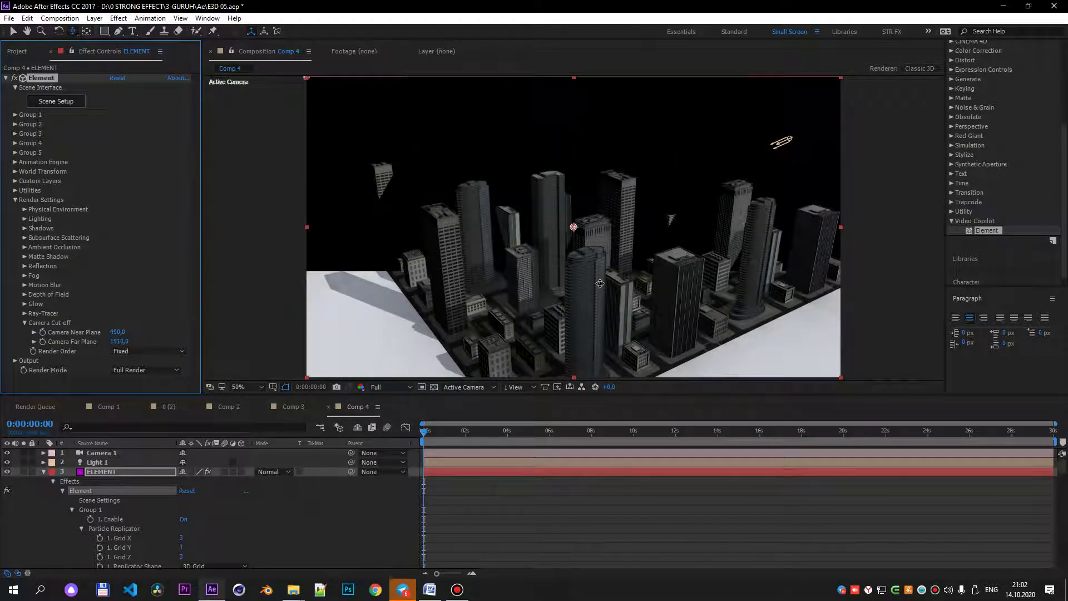
Orbit the camera and reset Camera Near Plane to 0.
{"action": "mouse_move", "coordinate": [586, 281]}
{"action": "left_mouse_down"}
{"action": "mouse_move", "coordinate": [388, 301]}
{"action": "mouse_move", "coordinate": [606, 284]}
{"action": "left_mouse_up"}
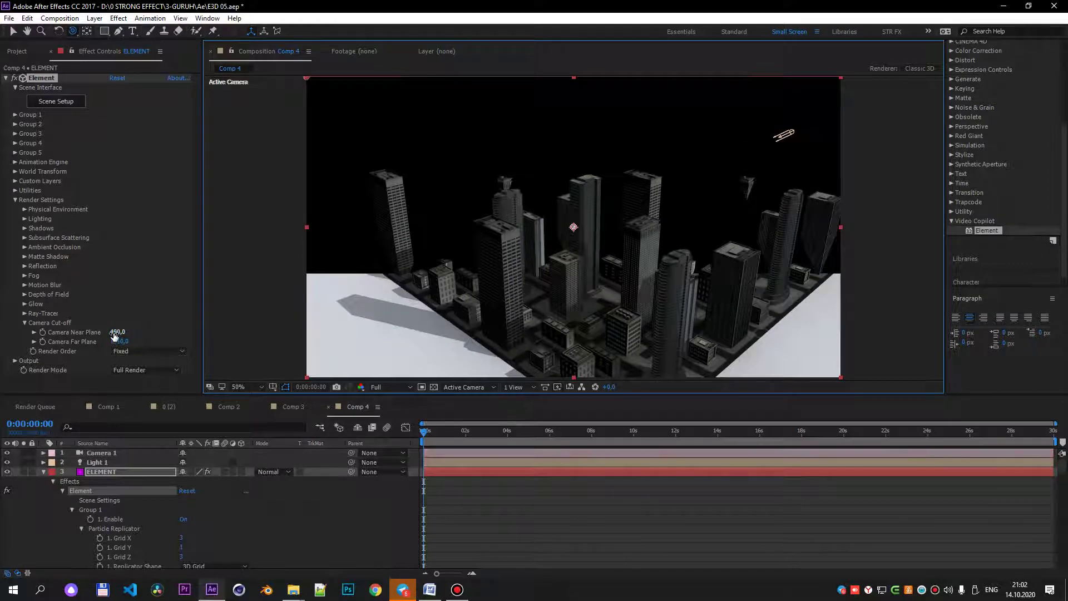
{"action": "mouse_move", "coordinate": [118, 332]}
{"action": "left_mouse_down"}
{"action": "mouse_move", "coordinate": [332, 321]}
{"action": "mouse_move", "coordinate": [127, 331]}
{"action": "left_mouse_up"}
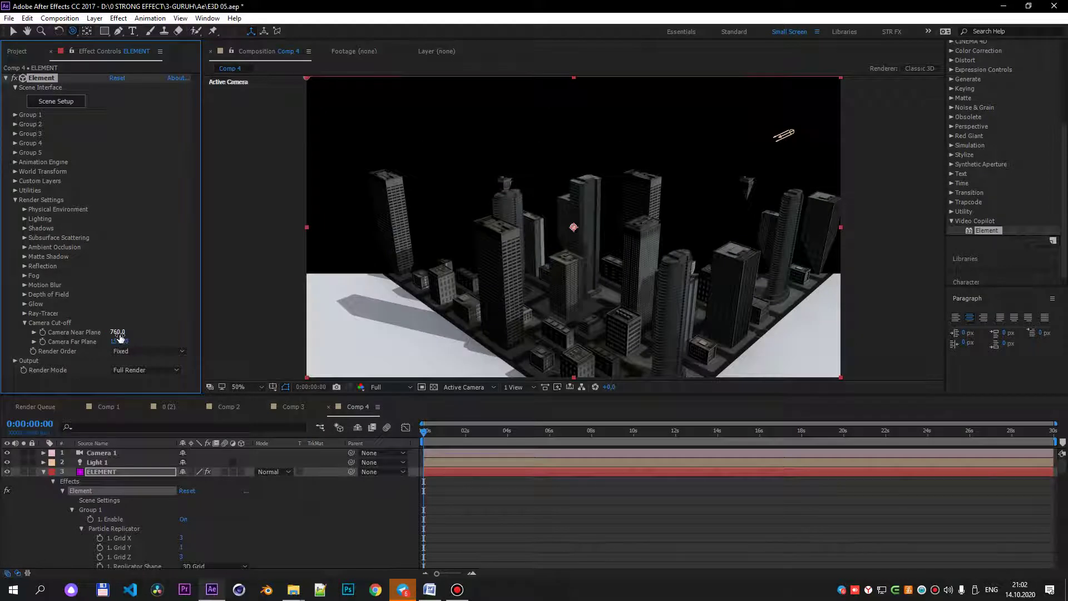
{"action": "left_click", "coordinate": [118, 332]}
{"action": "key", "text": "Return"}
Raise Camera Far Plane high to reveal the full city, then switch to a new Chrome window.
{"action": "mouse_move", "coordinate": [113, 341]}
{"action": "left_mouse_down"}
{"action": "mouse_move", "coordinate": [221, 339]}
{"action": "mouse_move", "coordinate": [105, 361]}
{"action": "left_mouse_up"}
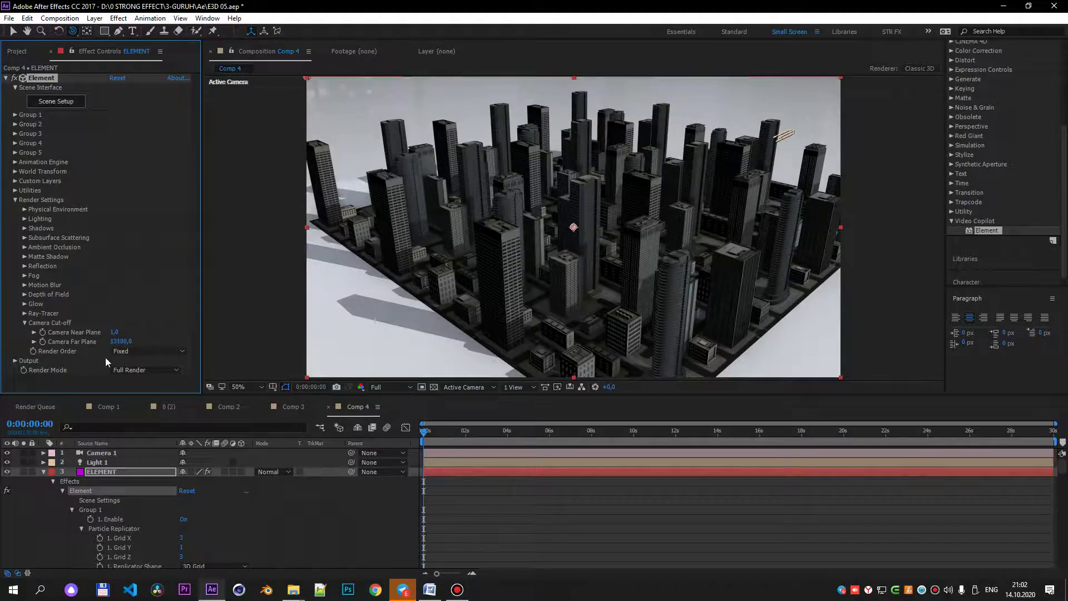
{"action": "left_click", "coordinate": [24, 322]}
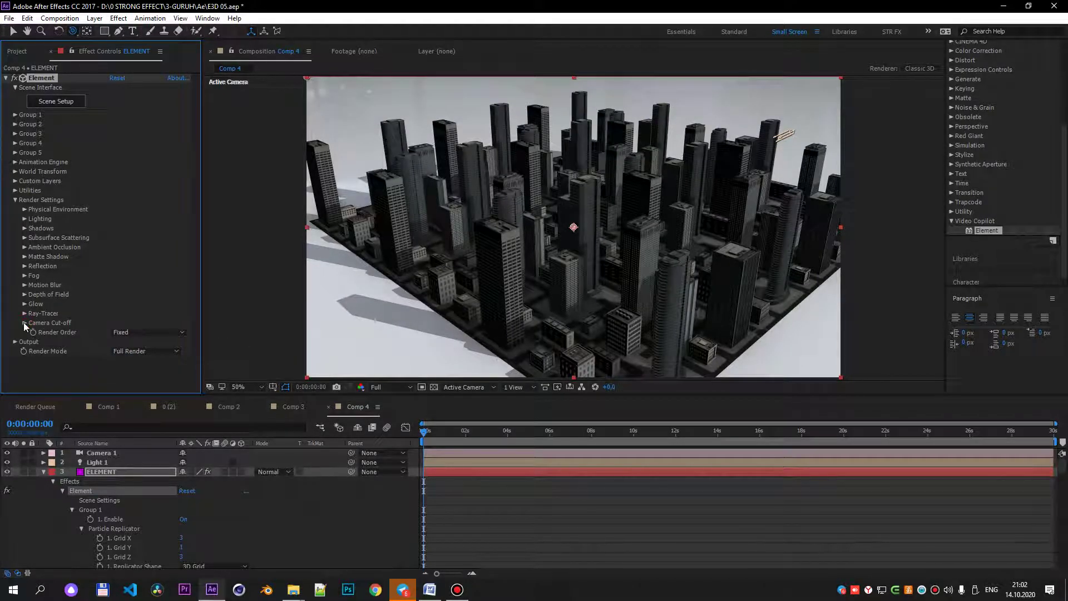
{"action": "left_click", "coordinate": [375, 590]}
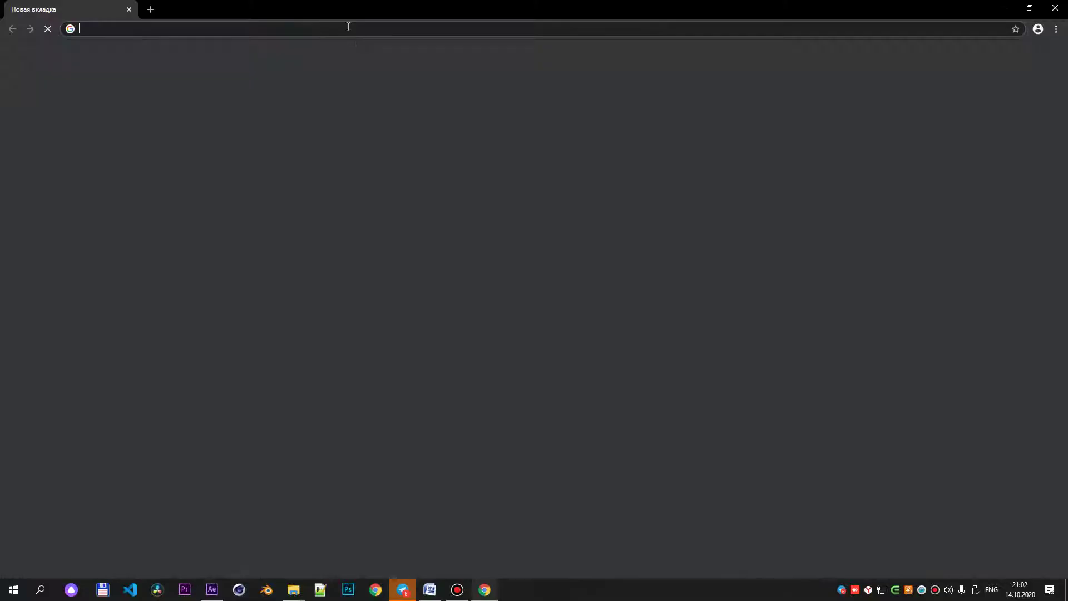
Search Google for 'the crew' and open a The Crew video on YouTube.
{"action": "left_click", "coordinate": [349, 27]}
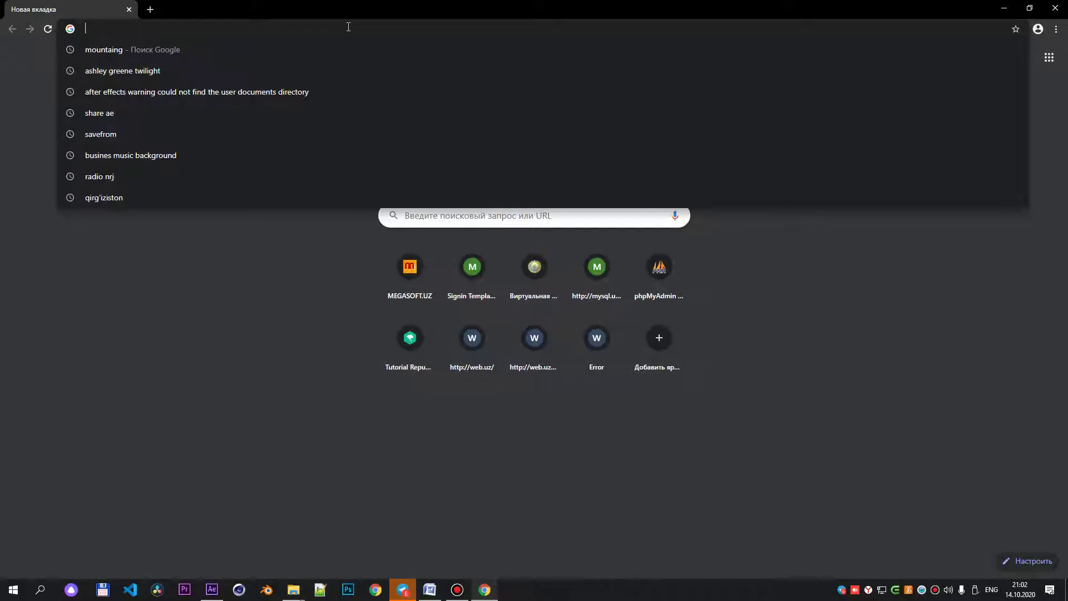
{"action": "type", "text": "t"}
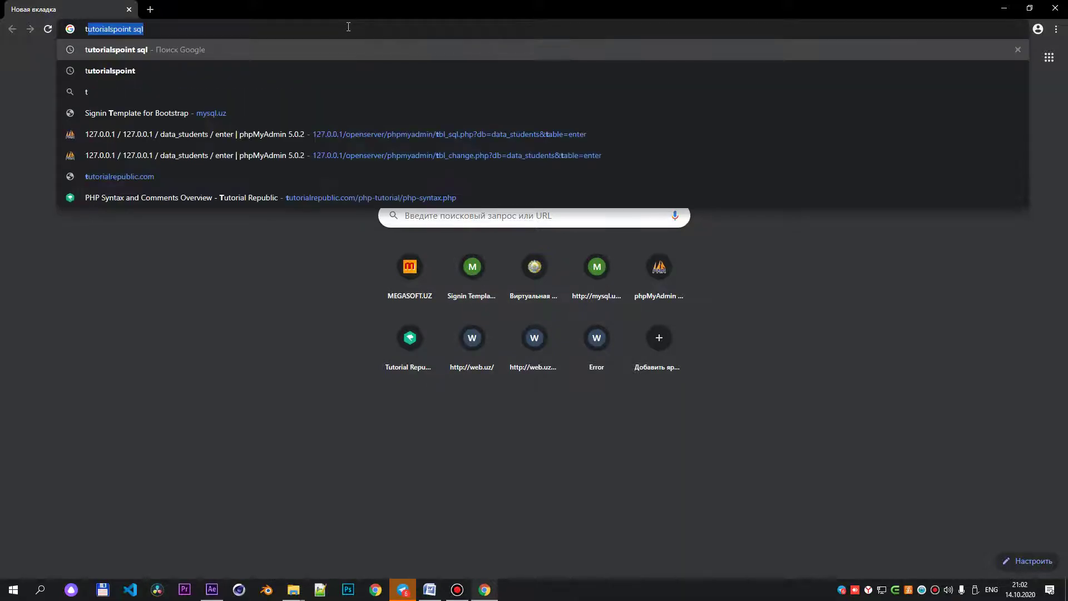
{"action": "type", "text": "he"}
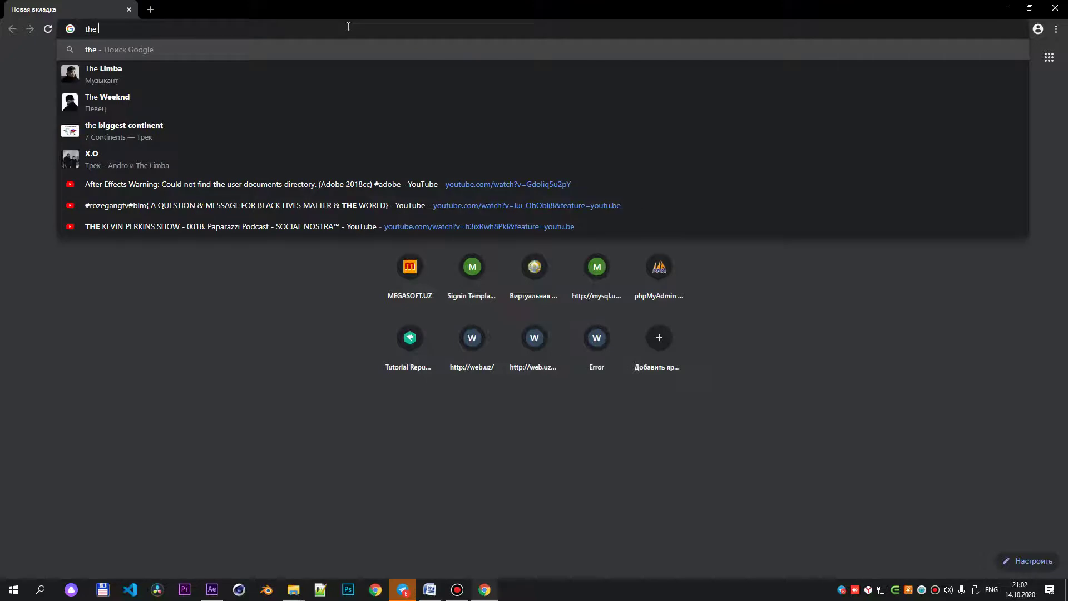
{"action": "type", "text": " cr"}
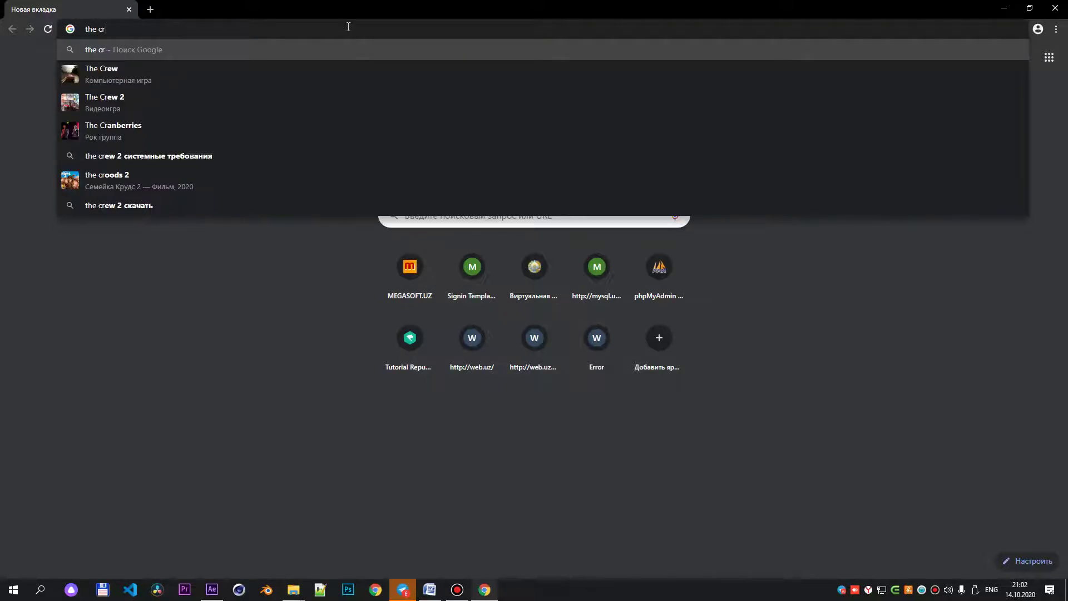
{"action": "left_click", "coordinate": [334, 74]}
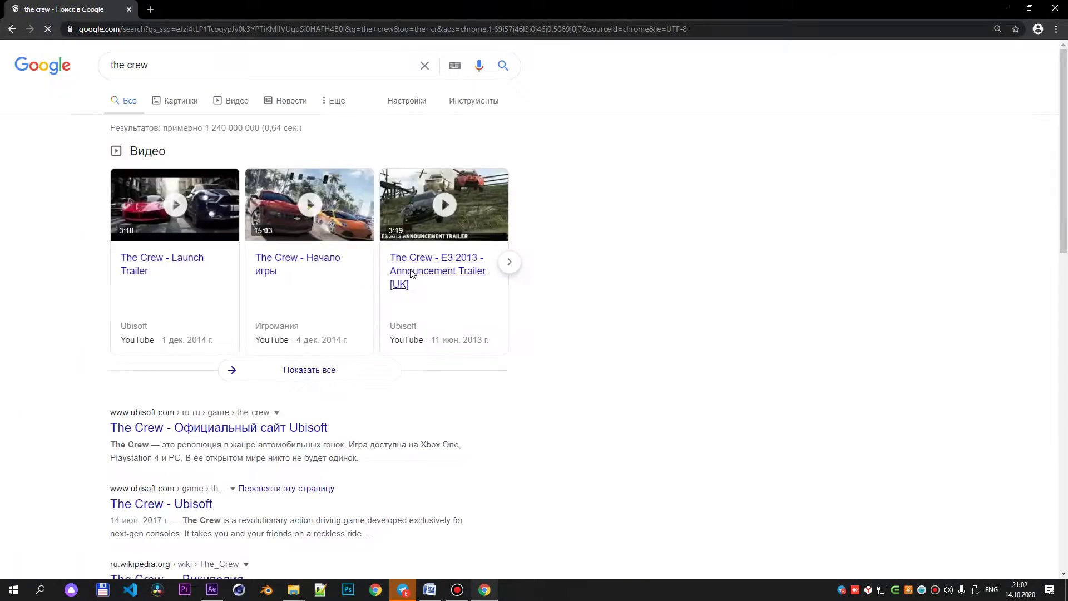
{"action": "left_click", "coordinate": [208, 229]}
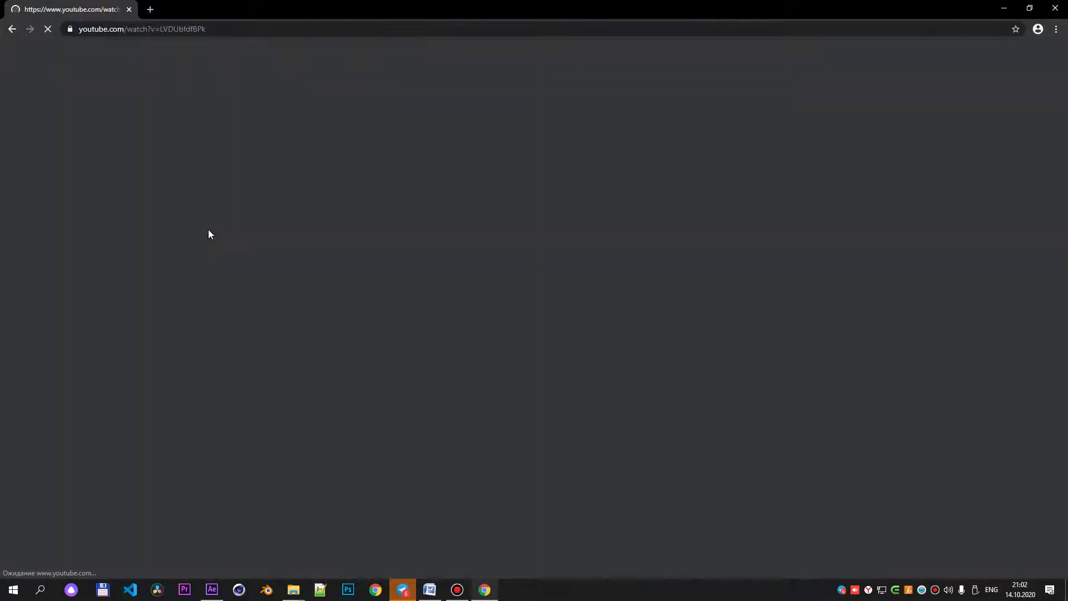